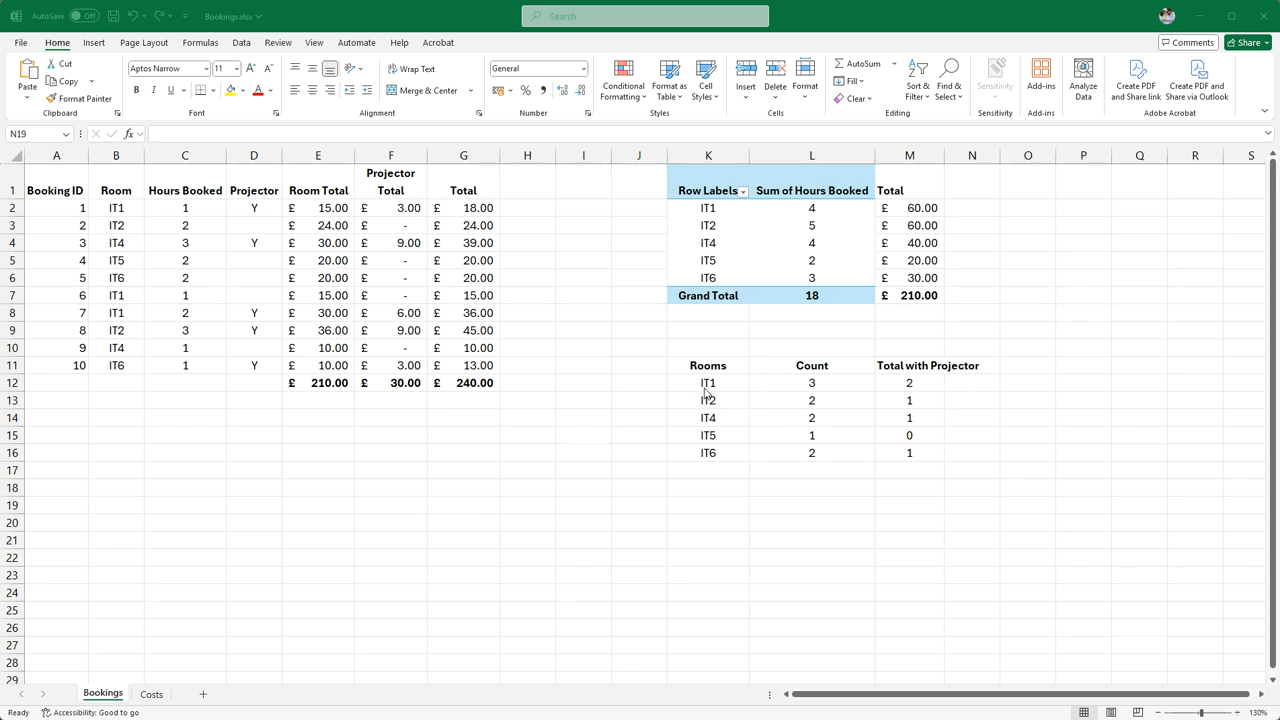
Wrap the text of the "Total with Projector" heading in cell M11.
{"action": "left_click", "coordinate": [910, 385]}
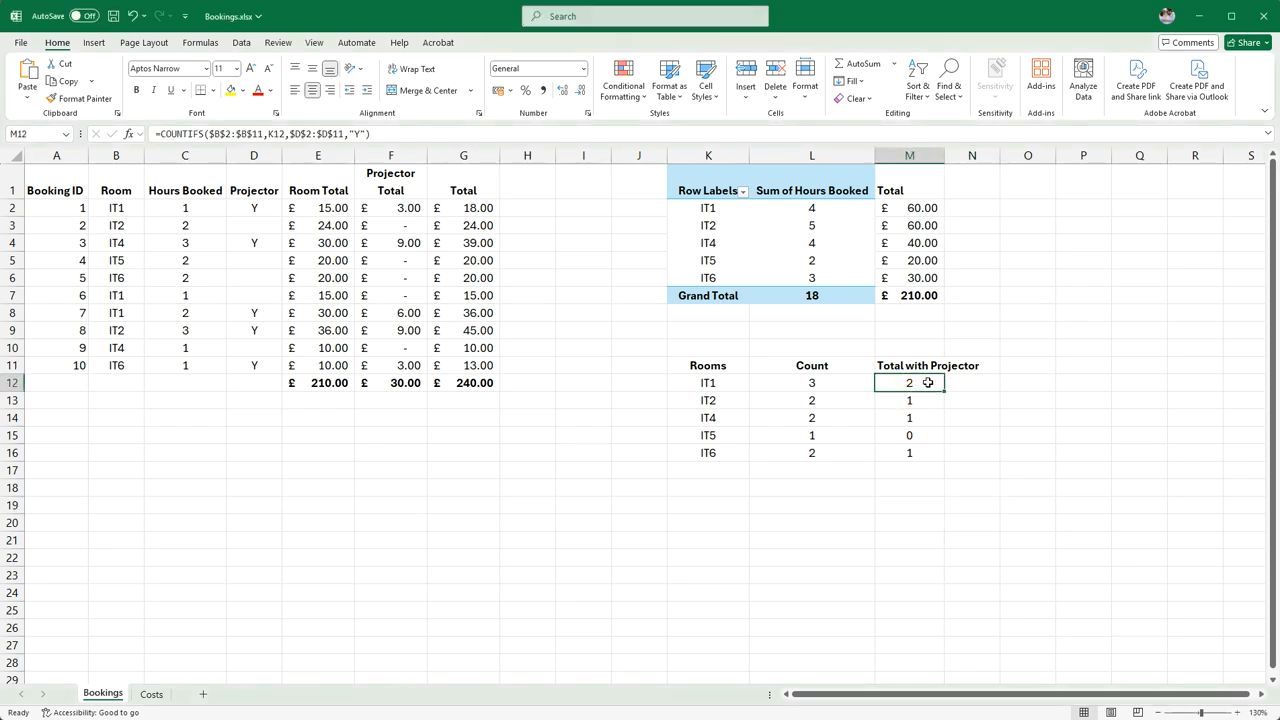
{"action": "left_click", "coordinate": [811, 383]}
{"action": "left_click", "coordinate": [920, 386]}
{"action": "left_click", "coordinate": [926, 366]}
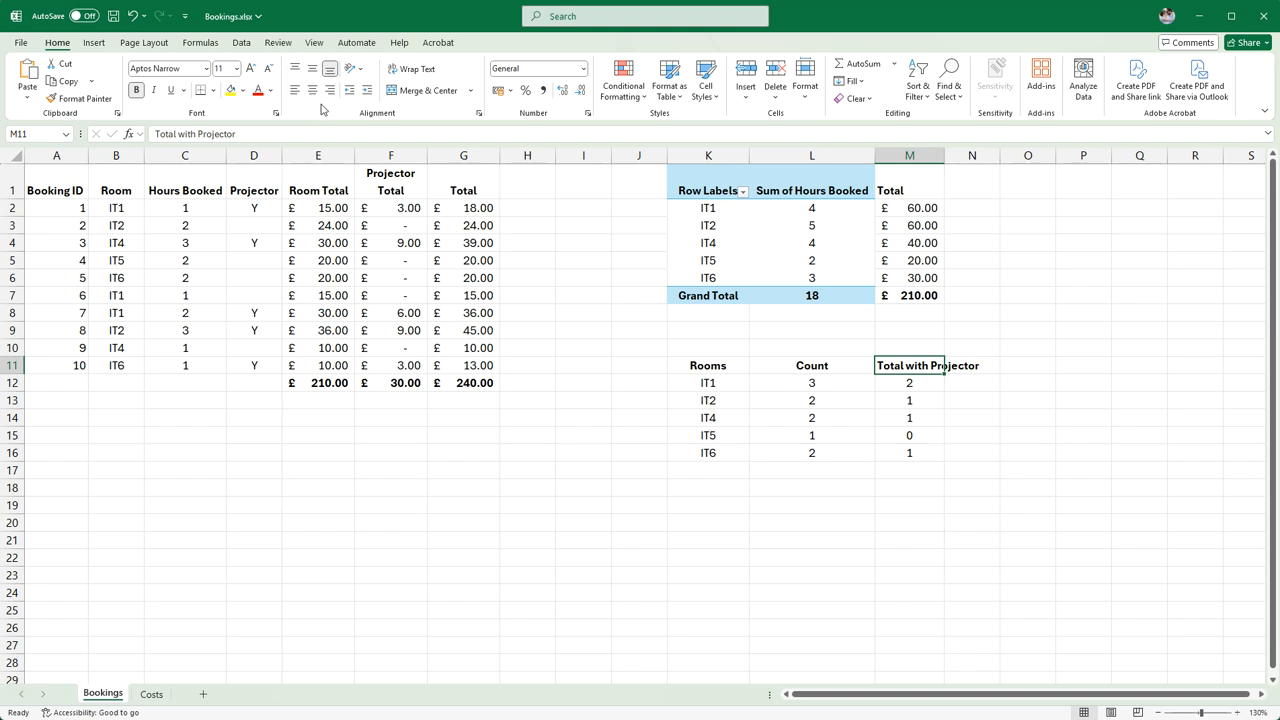
{"action": "left_click", "coordinate": [410, 68]}
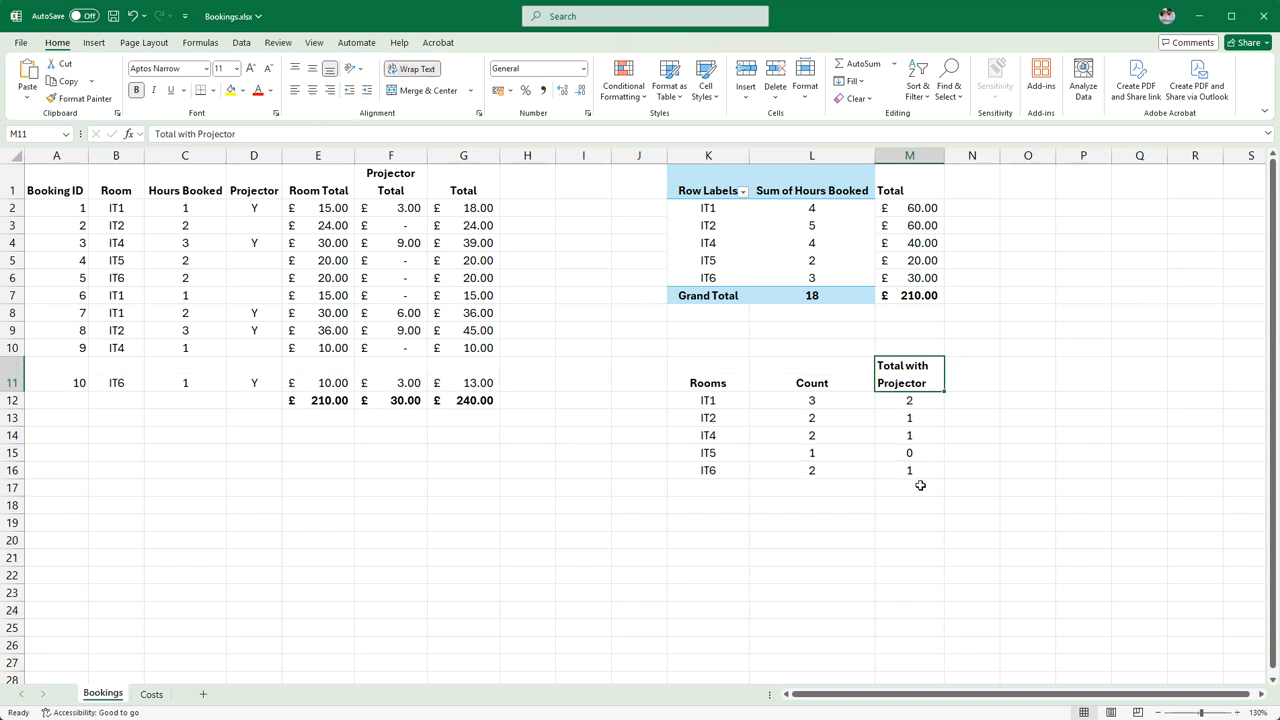
Move the Rooms summary table K11:M16 down within the same columns so its heading row sits in row 13.
{"action": "left_click_drag", "start_coordinate": [704, 380], "coordinate": [905, 470]}
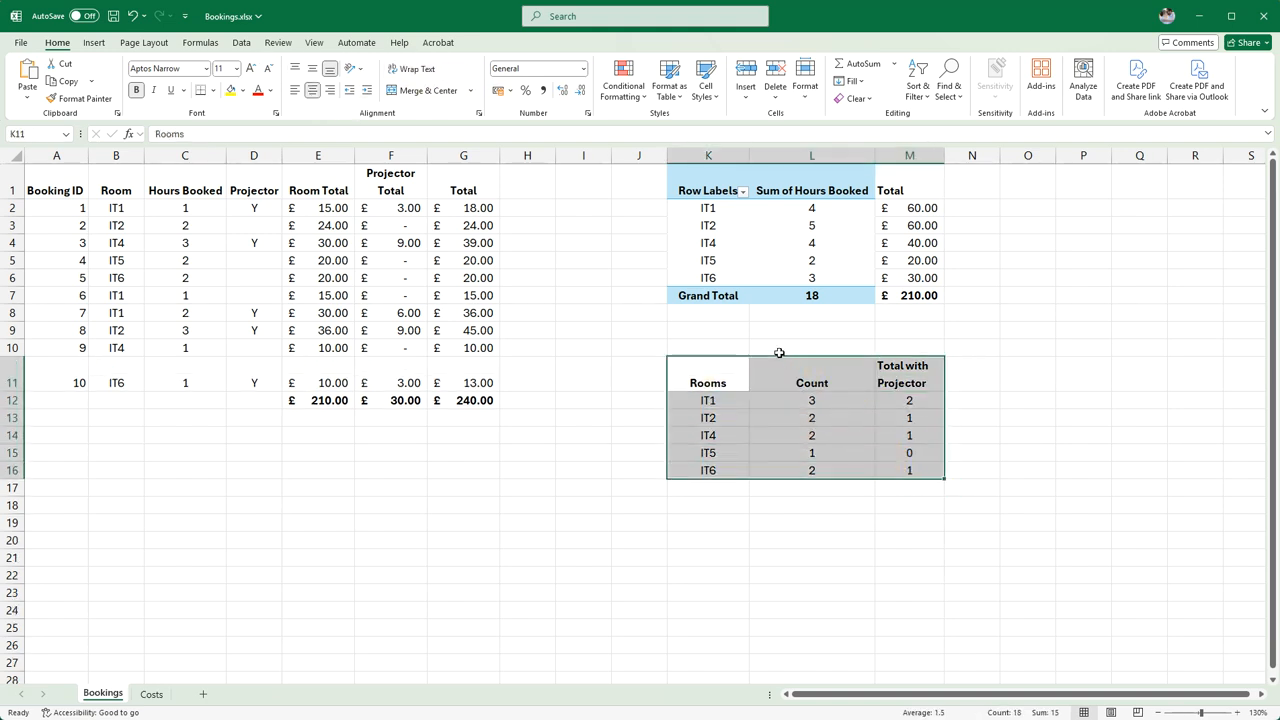
{"action": "left_click_drag", "start_coordinate": [770, 353], "coordinate": [392, 474]}
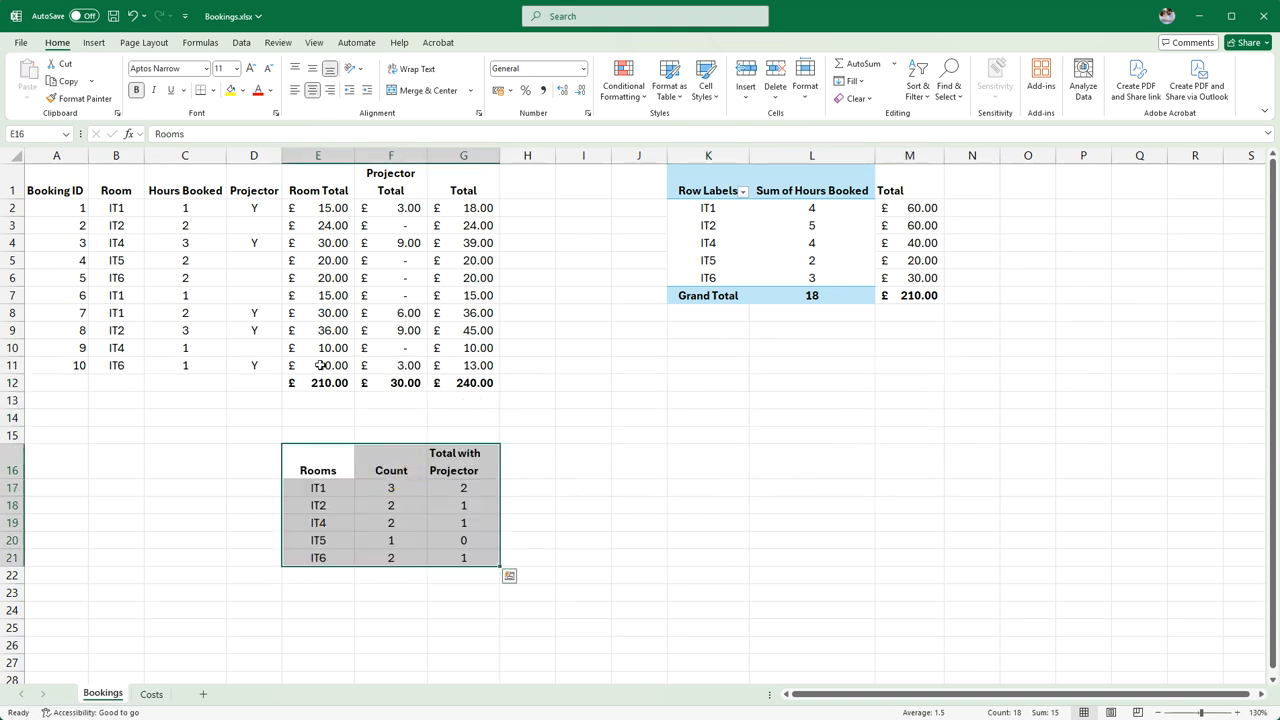
{"action": "left_click_drag", "start_coordinate": [395, 446], "coordinate": [751, 380]}
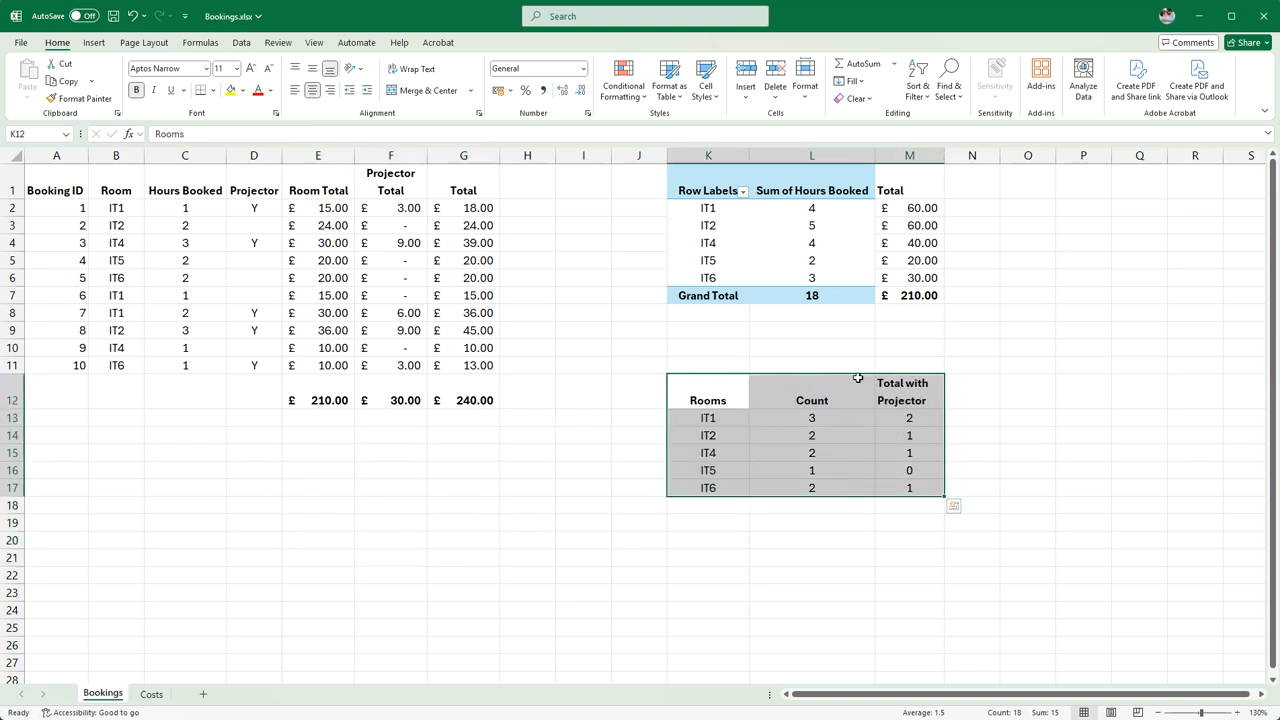
{"action": "left_click_drag", "start_coordinate": [845, 374], "coordinate": [805, 431]}
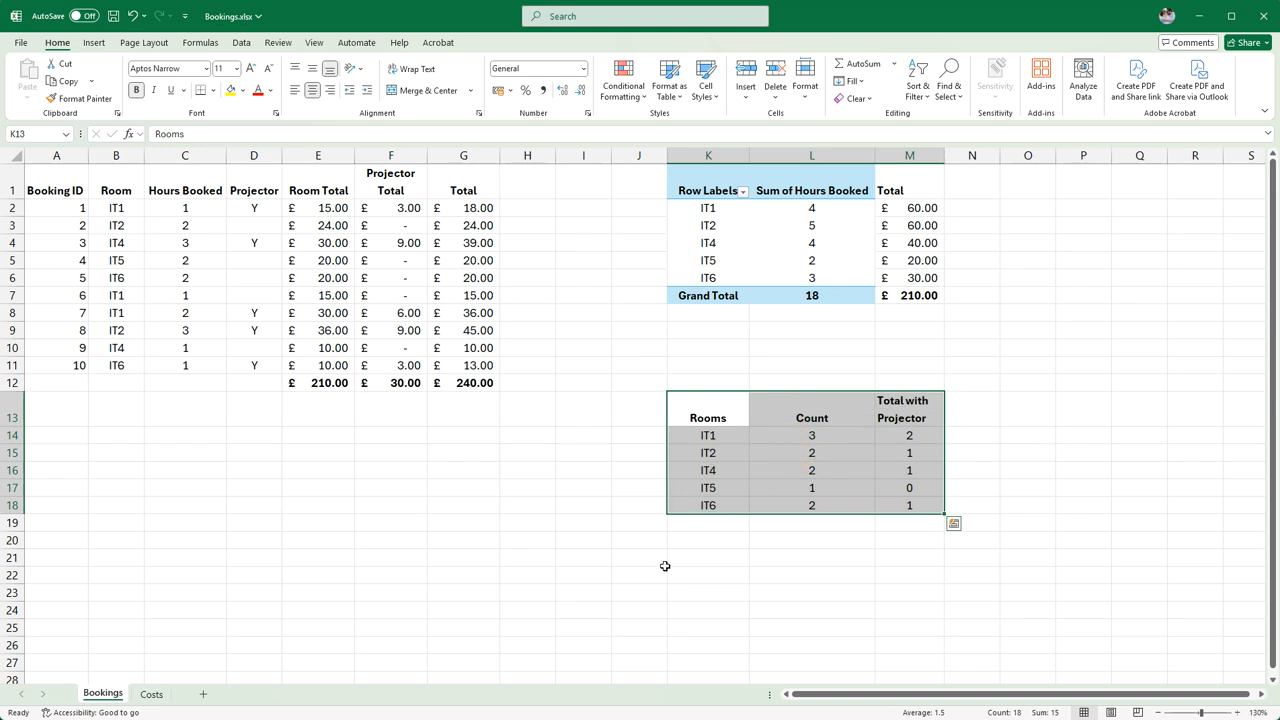
{"action": "left_click", "coordinate": [667, 569]}
Add a "Total Project Income" heading in N13 with M13's formatting and widen column N so it fits on two lines.
{"action": "left_click", "coordinate": [959, 402]}
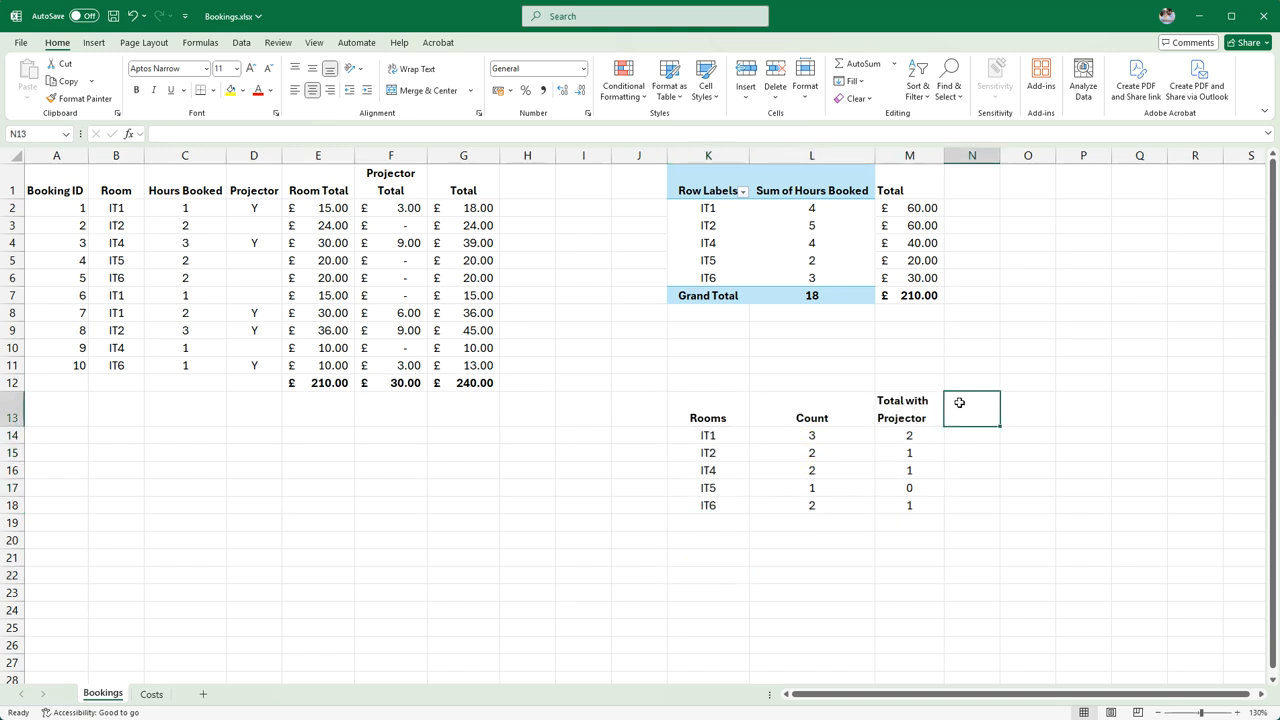
{"action": "left_click", "coordinate": [923, 423]}
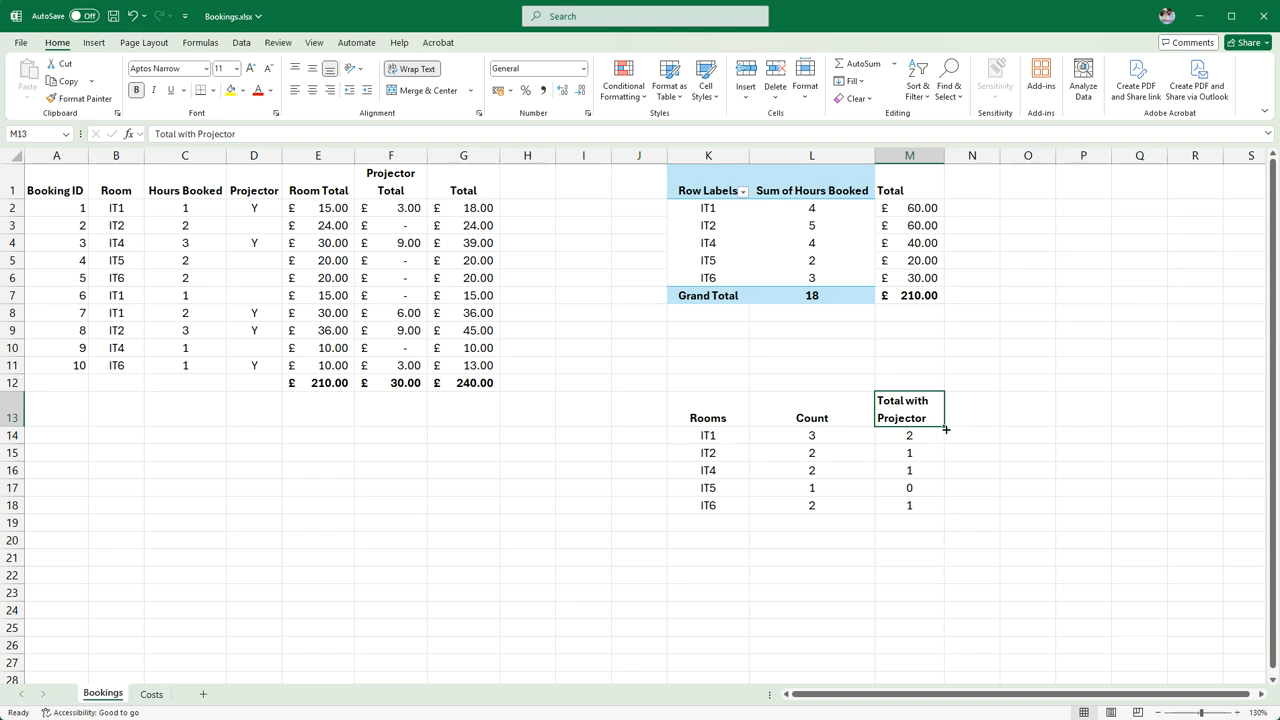
{"action": "left_click_drag", "start_coordinate": [946, 429], "coordinate": [980, 417]}
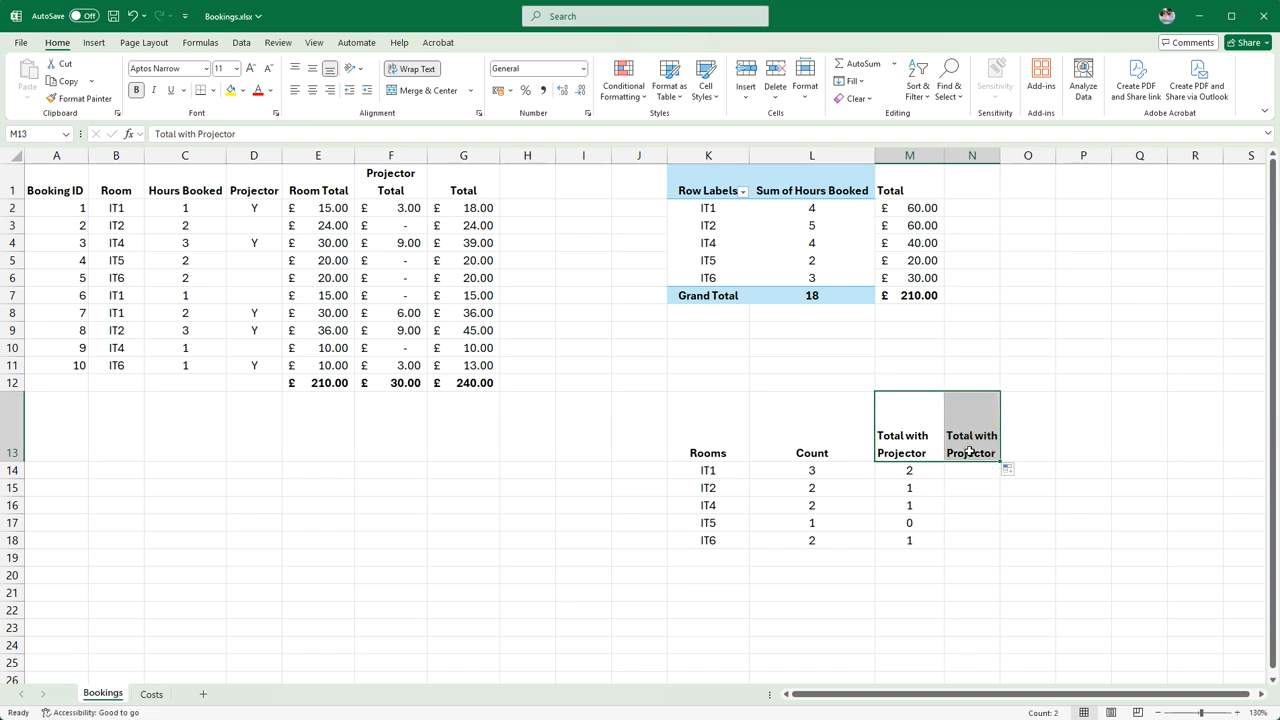
{"action": "double_click", "coordinate": [969, 451]}
{"action": "left_click_drag", "start_coordinate": [948, 434], "coordinate": [1017, 466]}
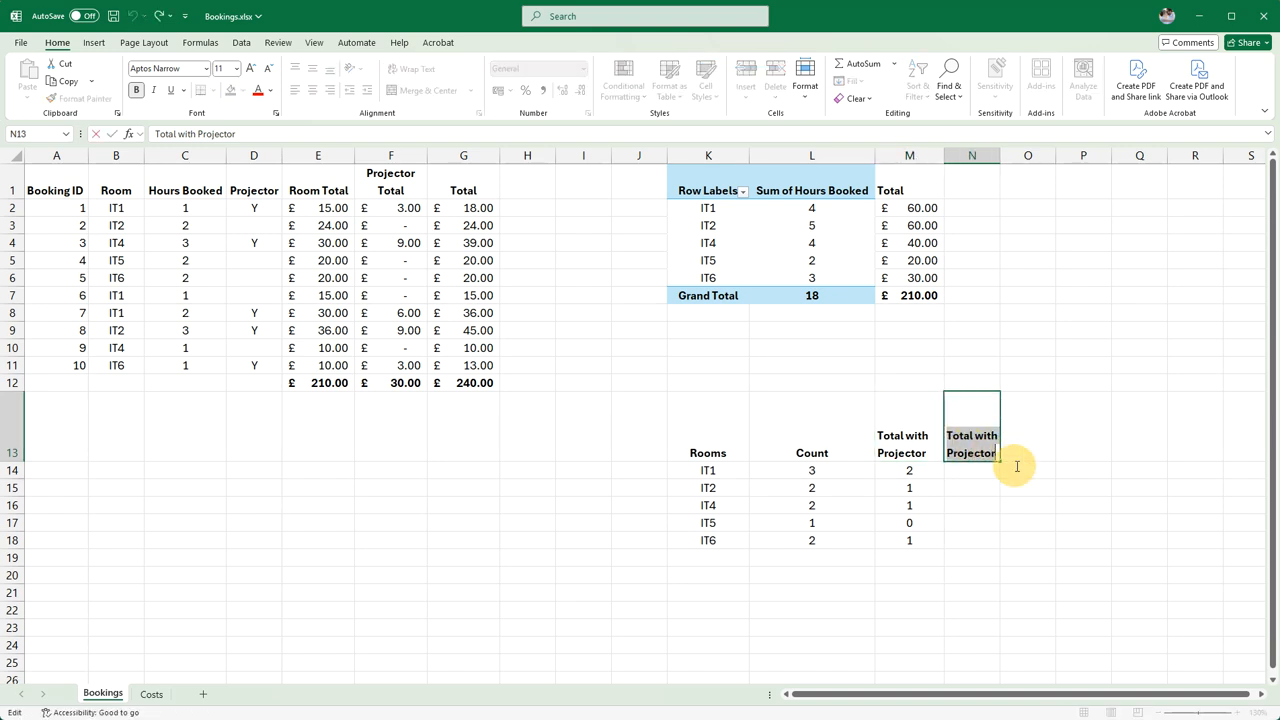
{"action": "type", "text": "Tot"}
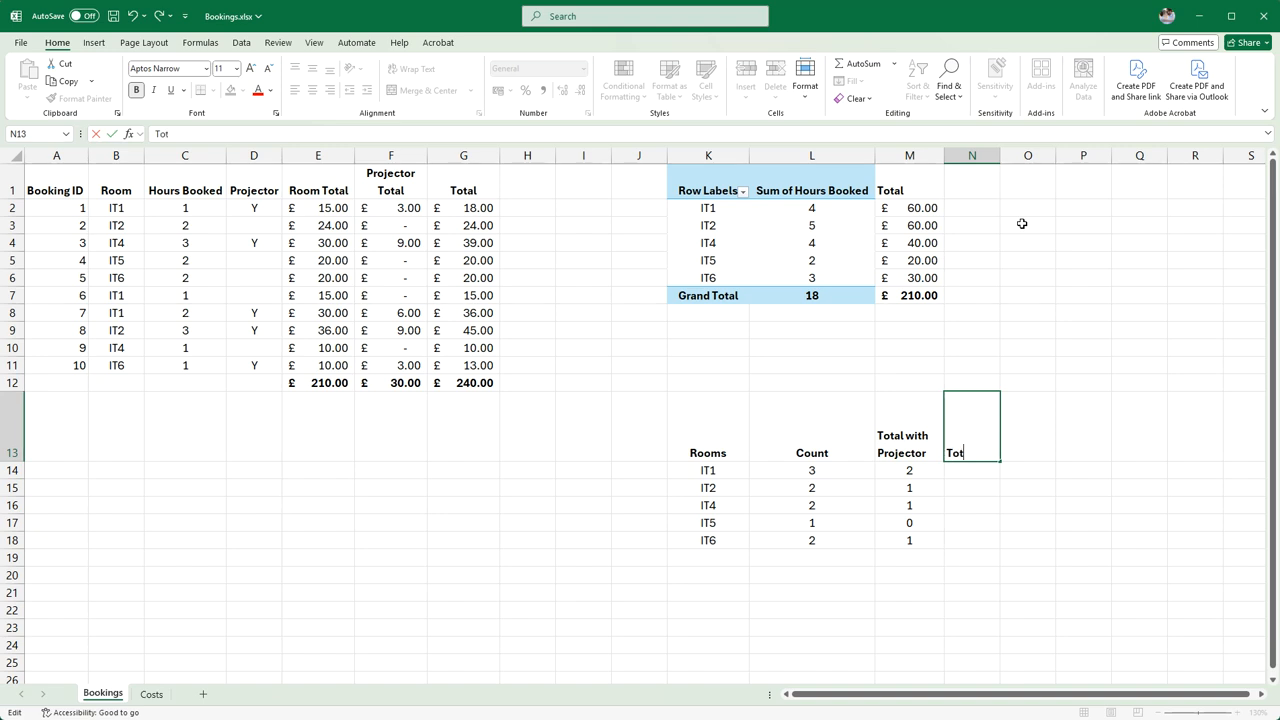
{"action": "type", "text": "al Project Income"}
{"action": "key", "text": "Return"}
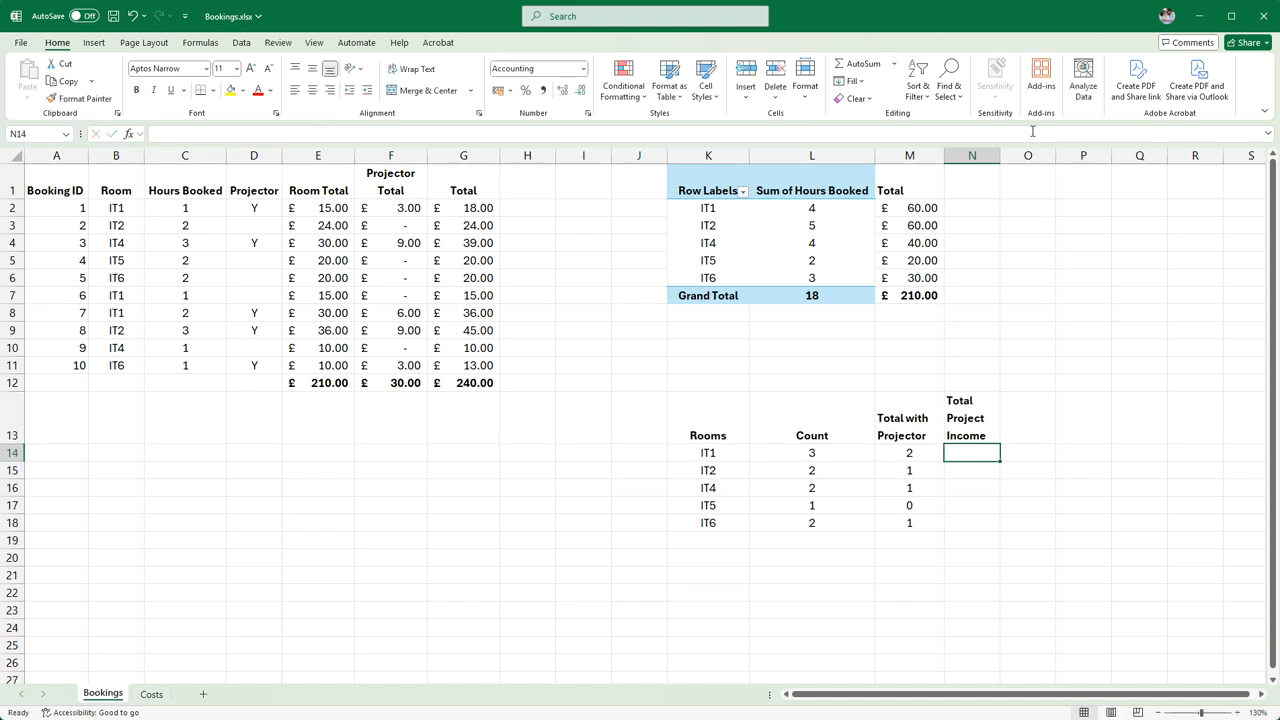
{"action": "left_click_drag", "start_coordinate": [999, 156], "coordinate": [1030, 157]}
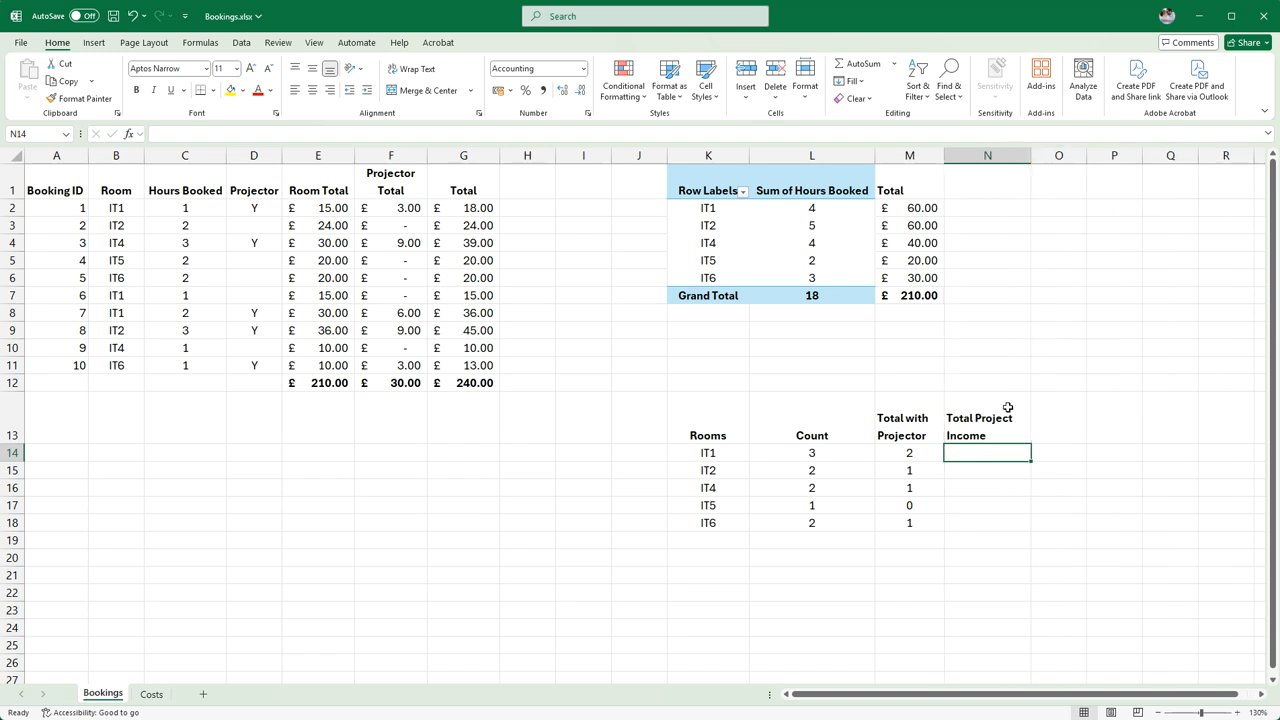
Try a plain SUM of the booking totals G2:G11 in cell N14 and clear it again.
{"action": "left_click", "coordinate": [989, 449]}
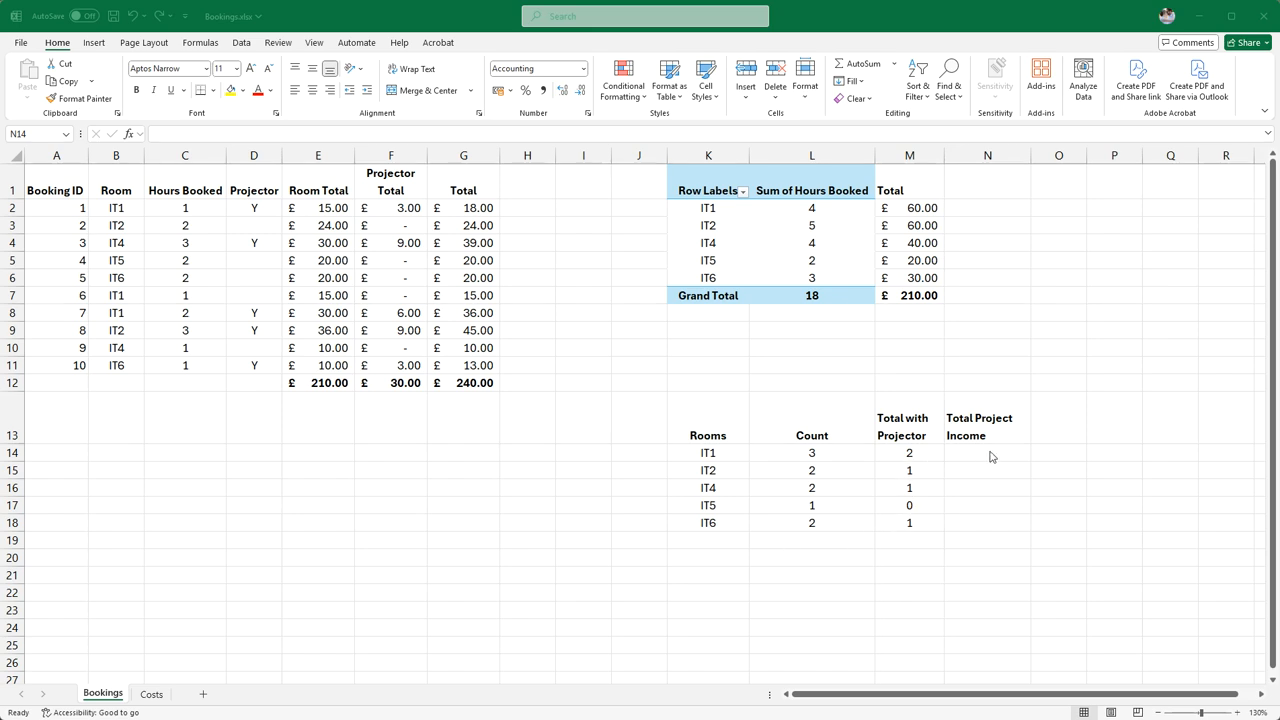
{"action": "left_click", "coordinate": [990, 457]}
{"action": "type", "text": "="}
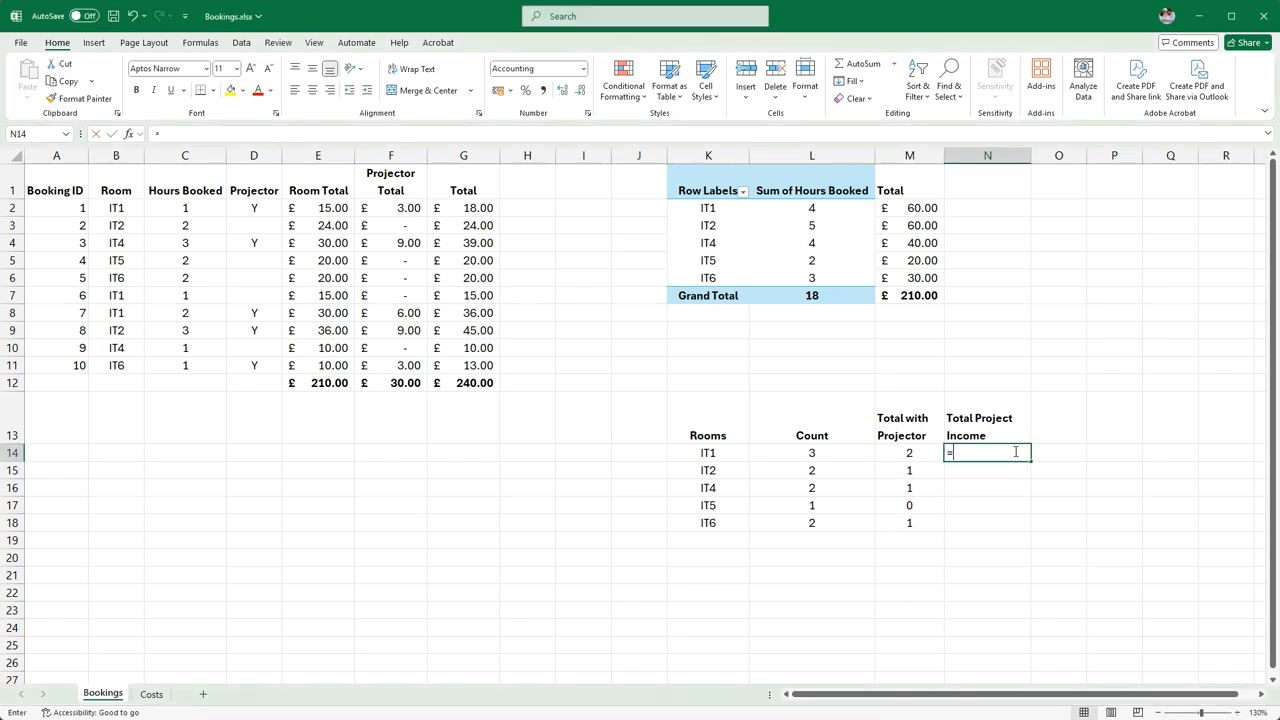
{"action": "type", "text": "sum("}
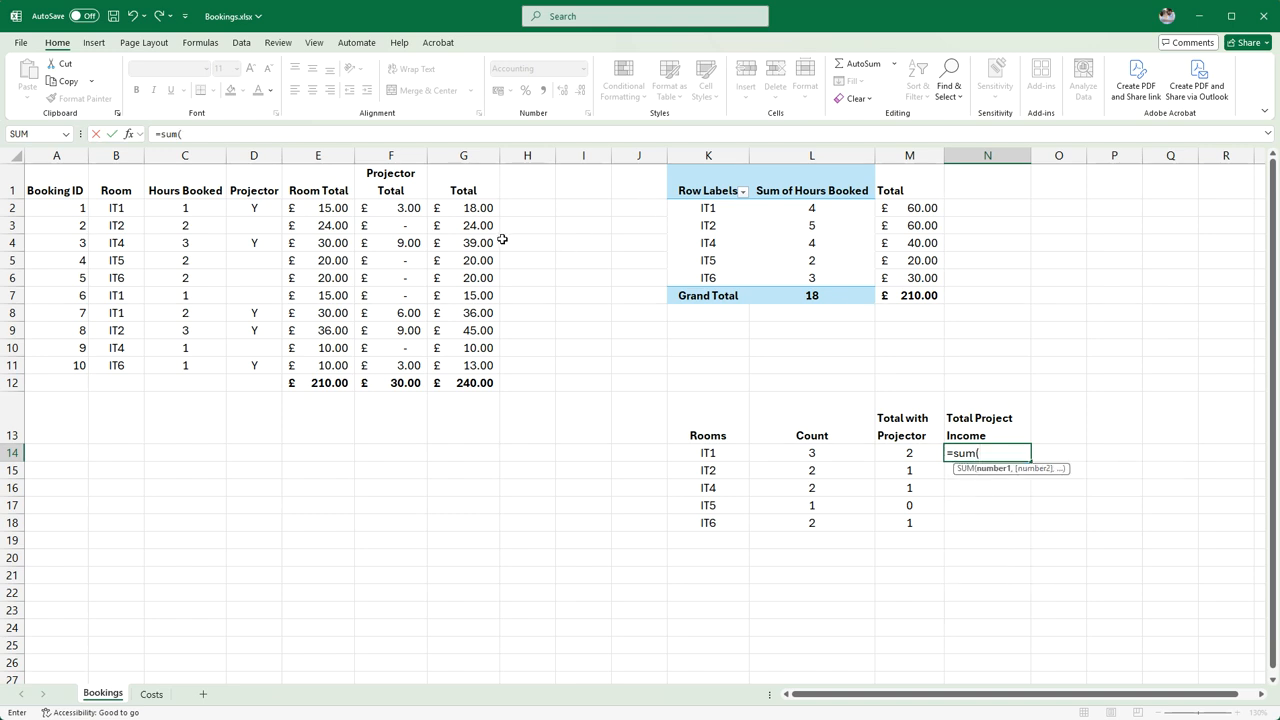
{"action": "left_click_drag", "start_coordinate": [479, 210], "coordinate": [476, 364]}
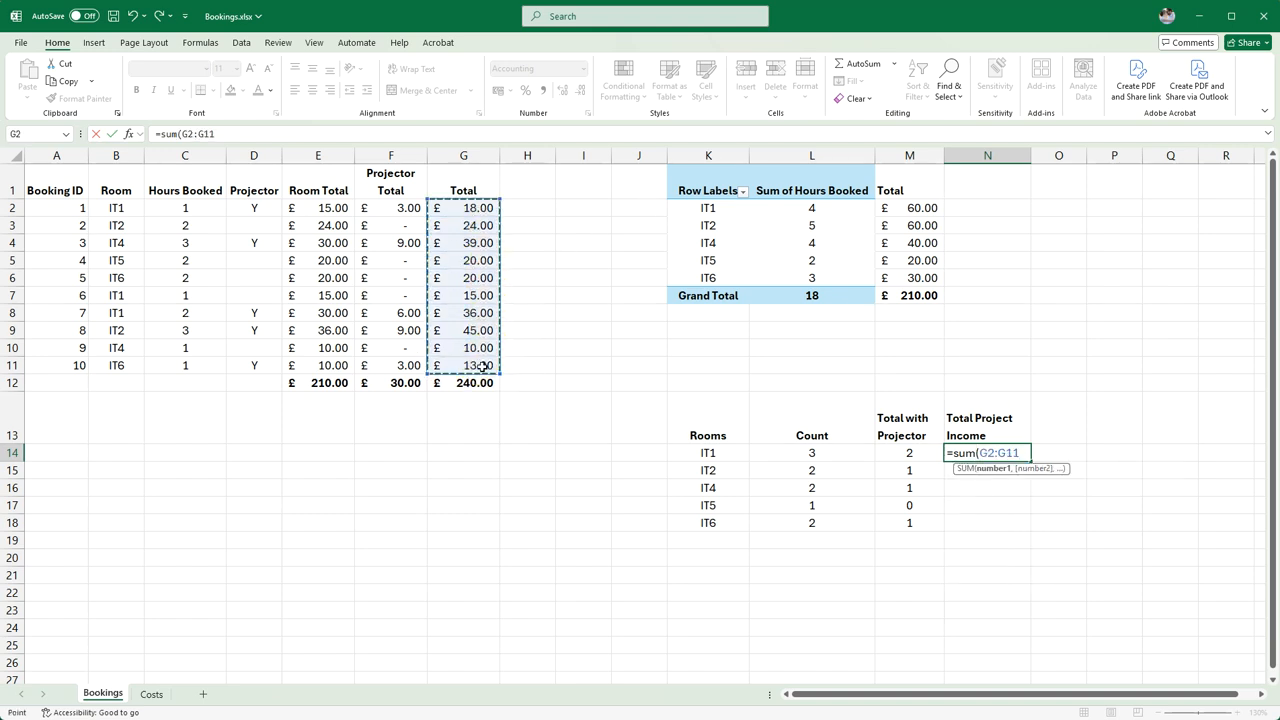
{"action": "key", "text": "Return"}
{"action": "left_click", "coordinate": [1005, 452]}
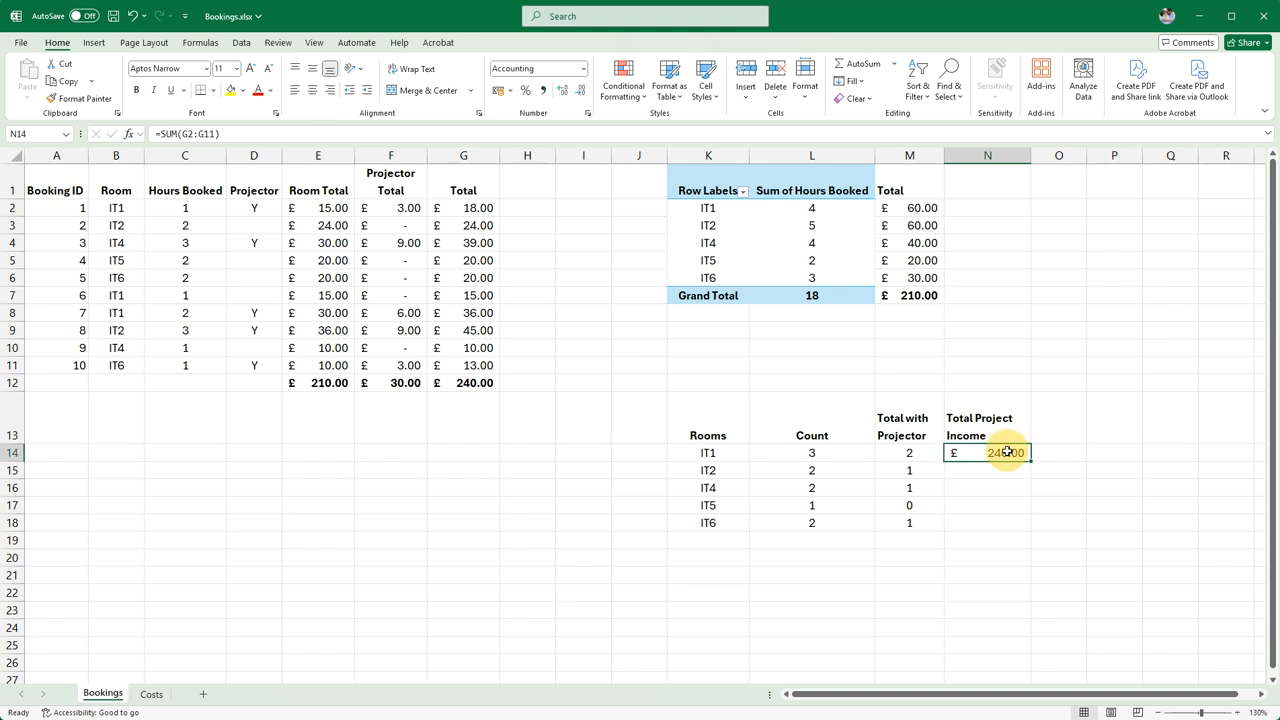
{"action": "key", "text": "Delete"}
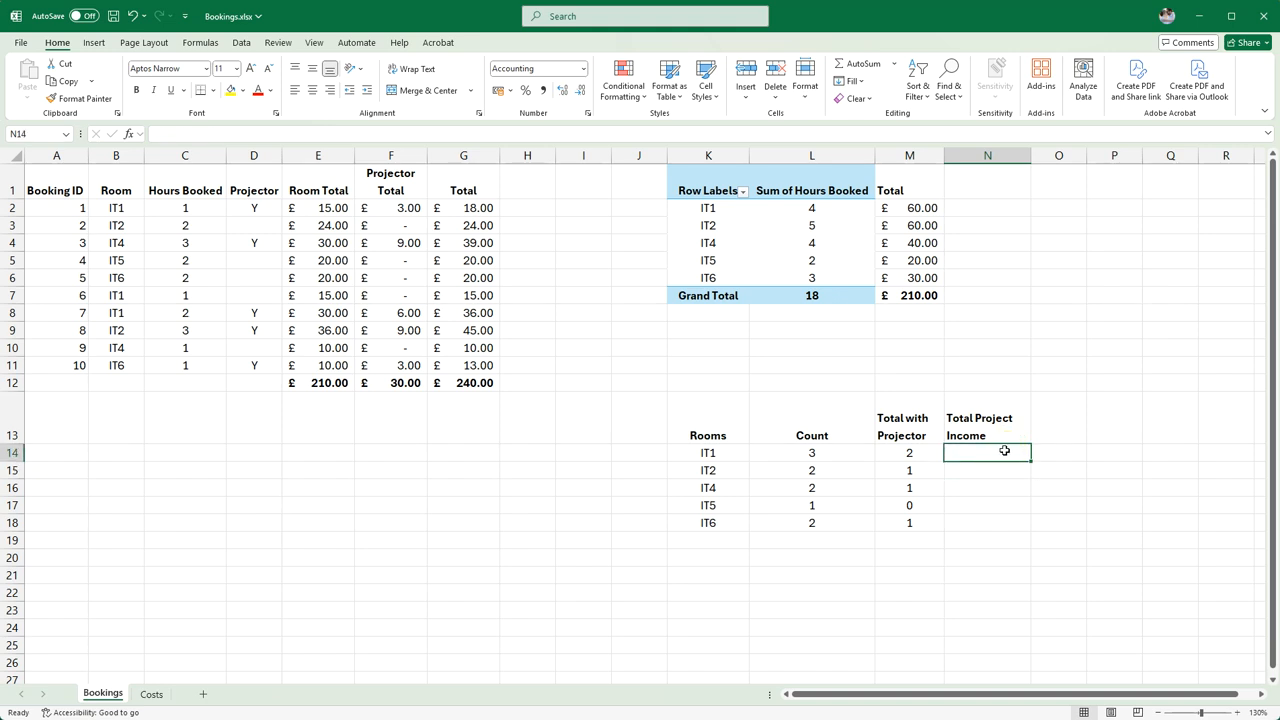
Start a SUMIFS formula in N14 with the Projector Total cells $F$2:$F$11 as the absolute sum range.
{"action": "type", "text": "=sumif"}
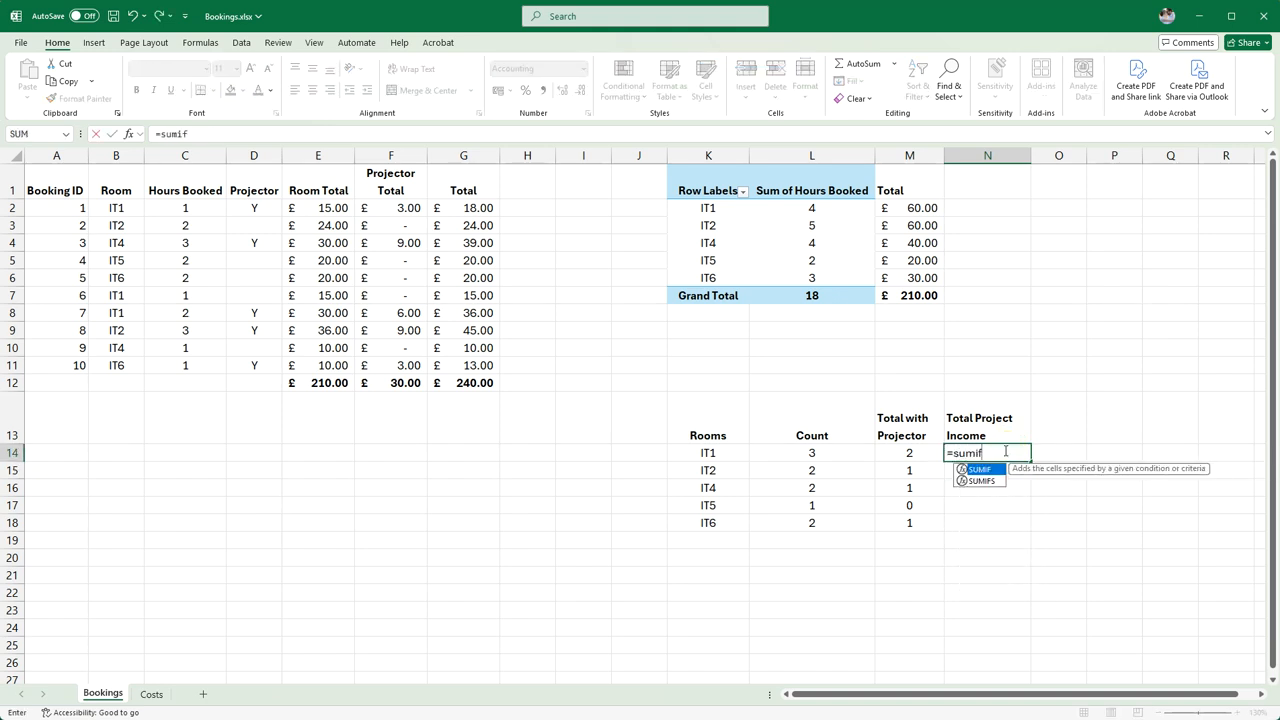
{"action": "type", "text": "s"}
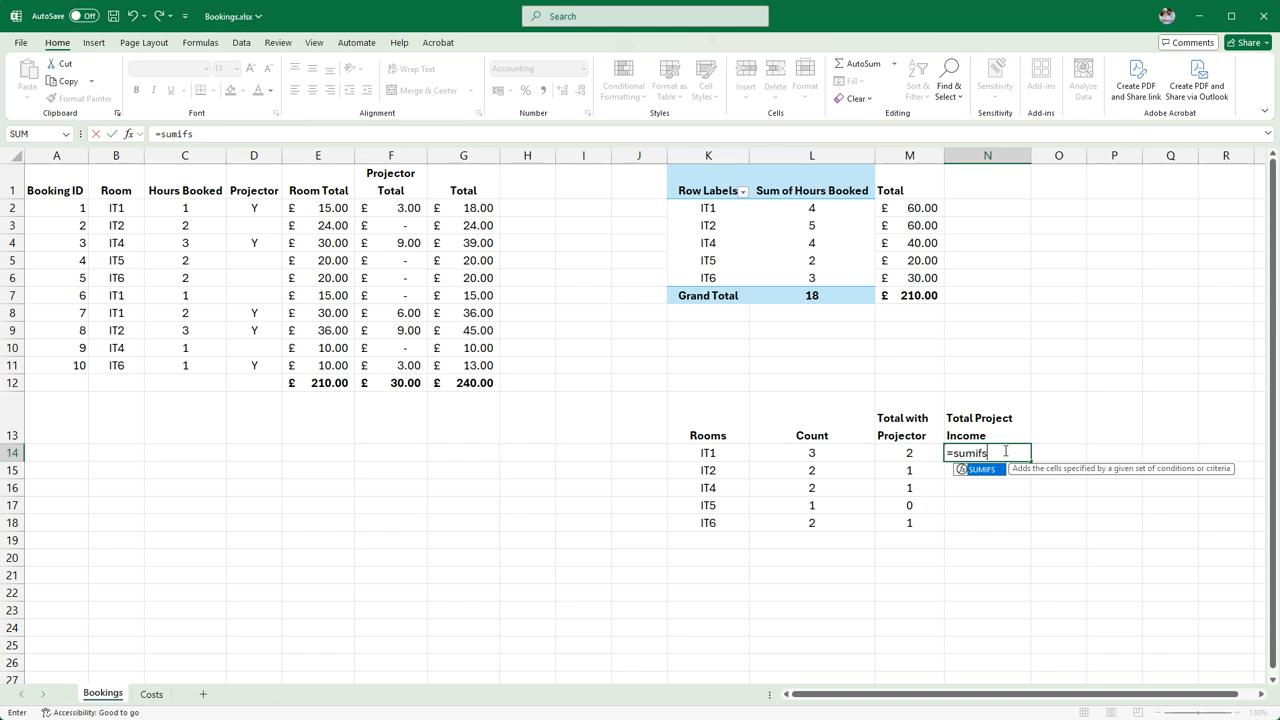
{"action": "key", "text": "BackSpace"}
{"action": "type", "text": "("}
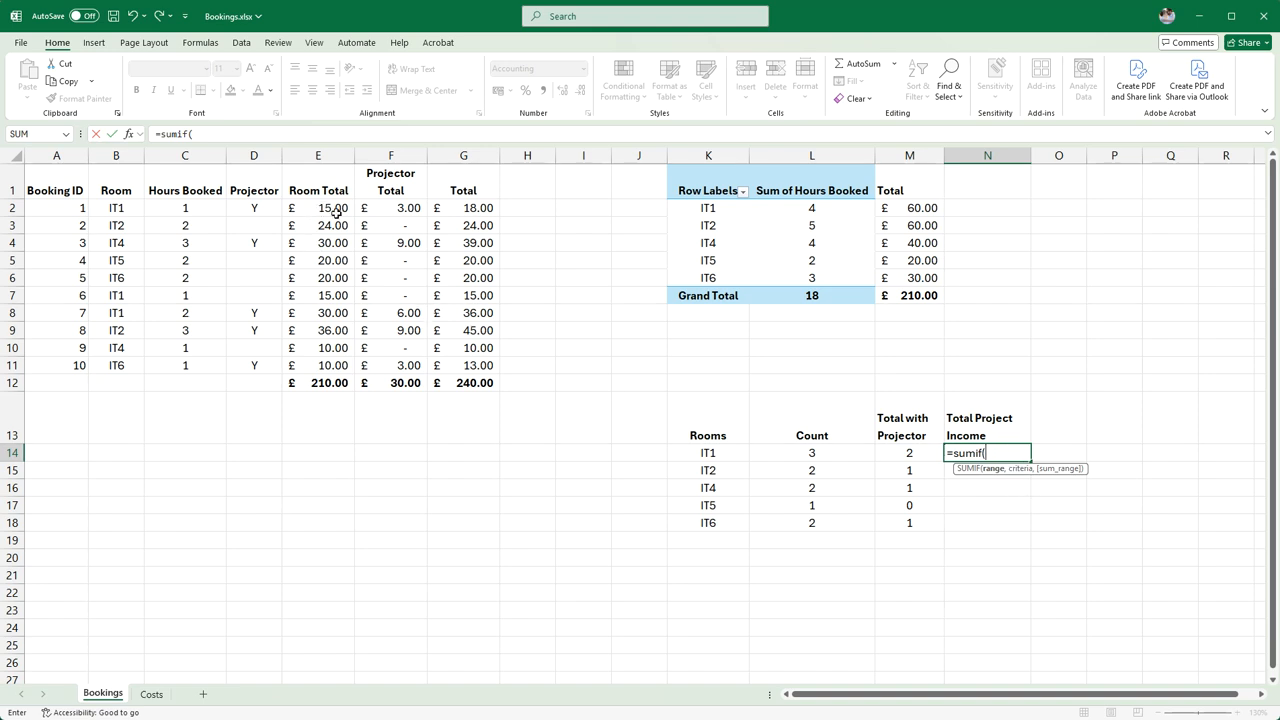
{"action": "key", "text": "BackSpace"}
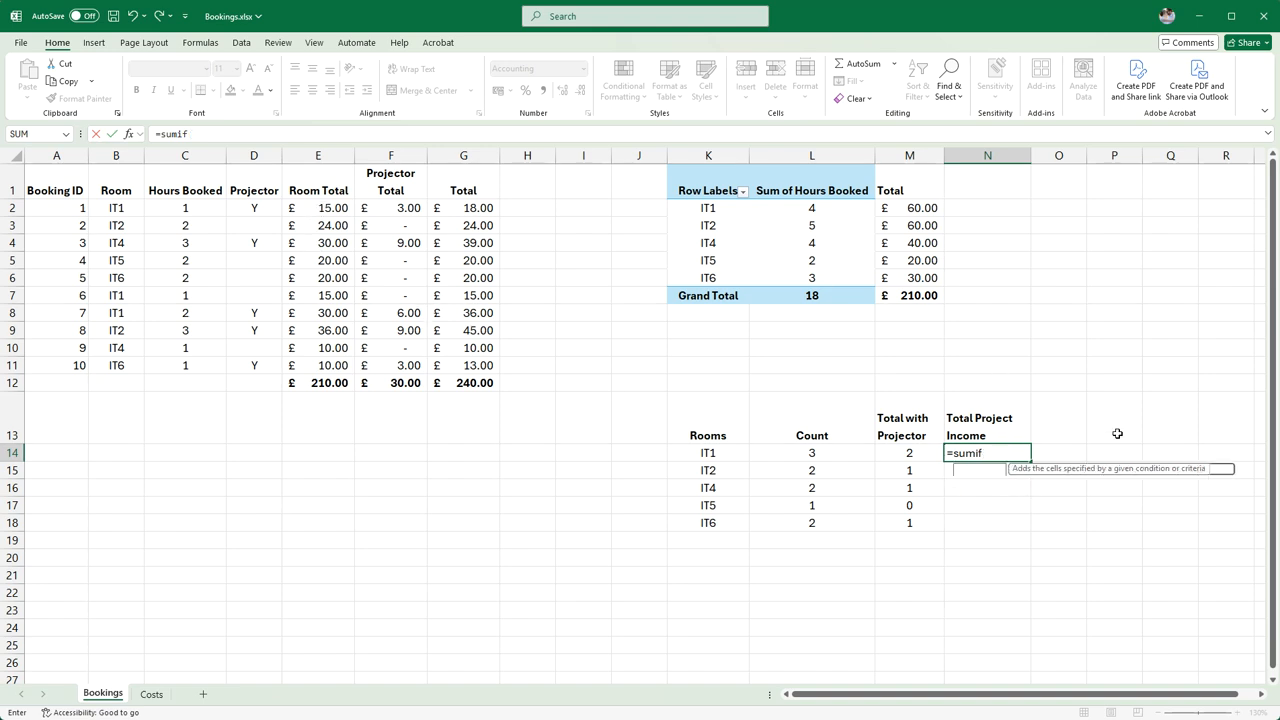
{"action": "type", "text": "s"}
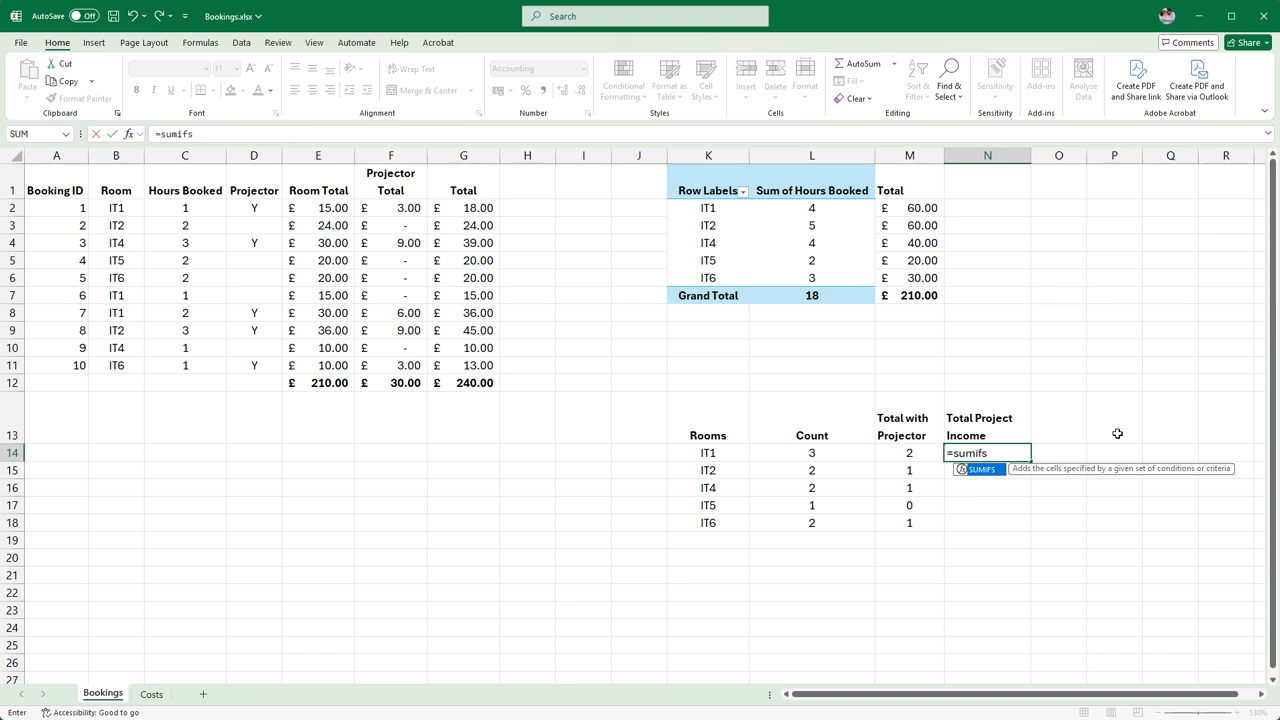
{"action": "type", "text": "("}
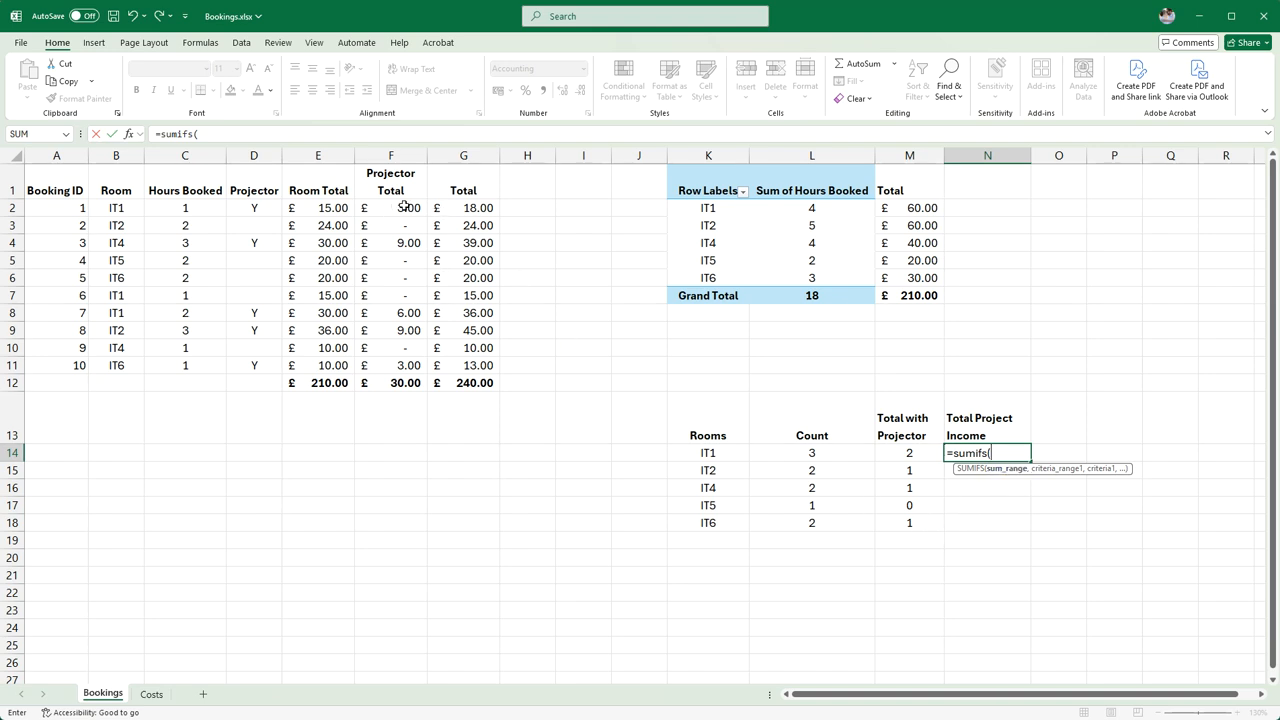
{"action": "left_click_drag", "start_coordinate": [403, 206], "coordinate": [408, 366]}
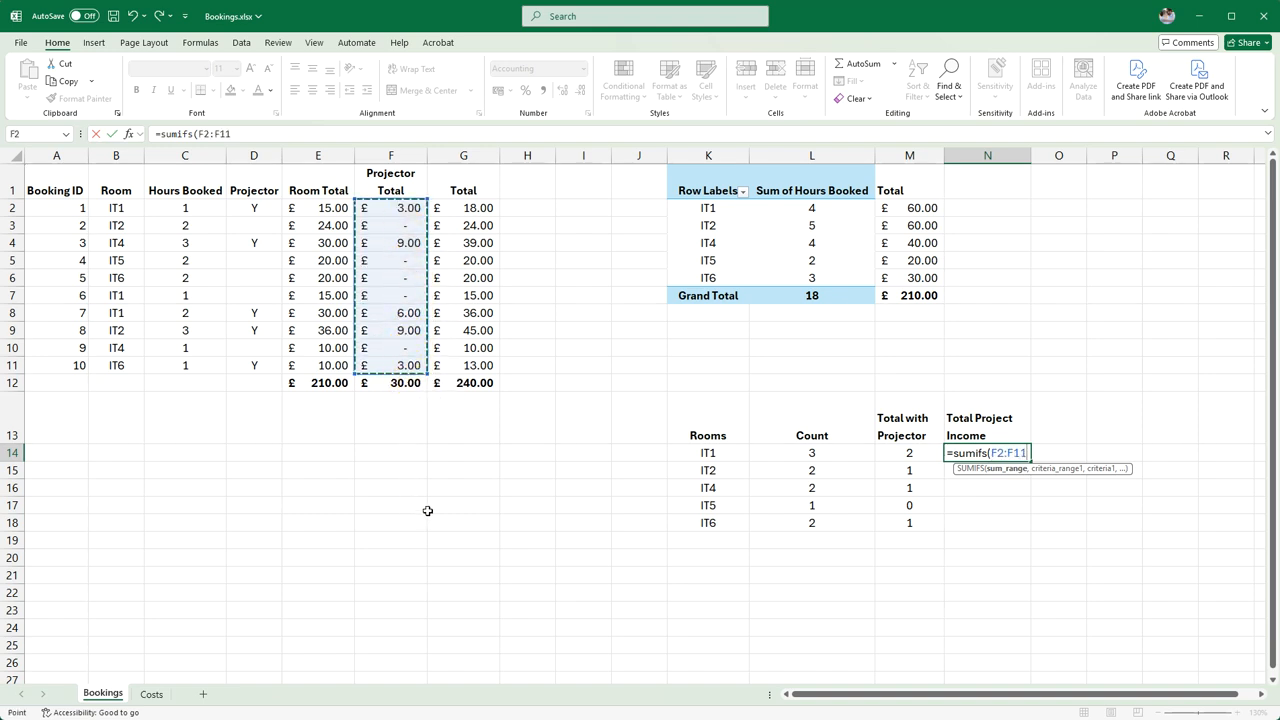
{"action": "key", "text": "F4"}
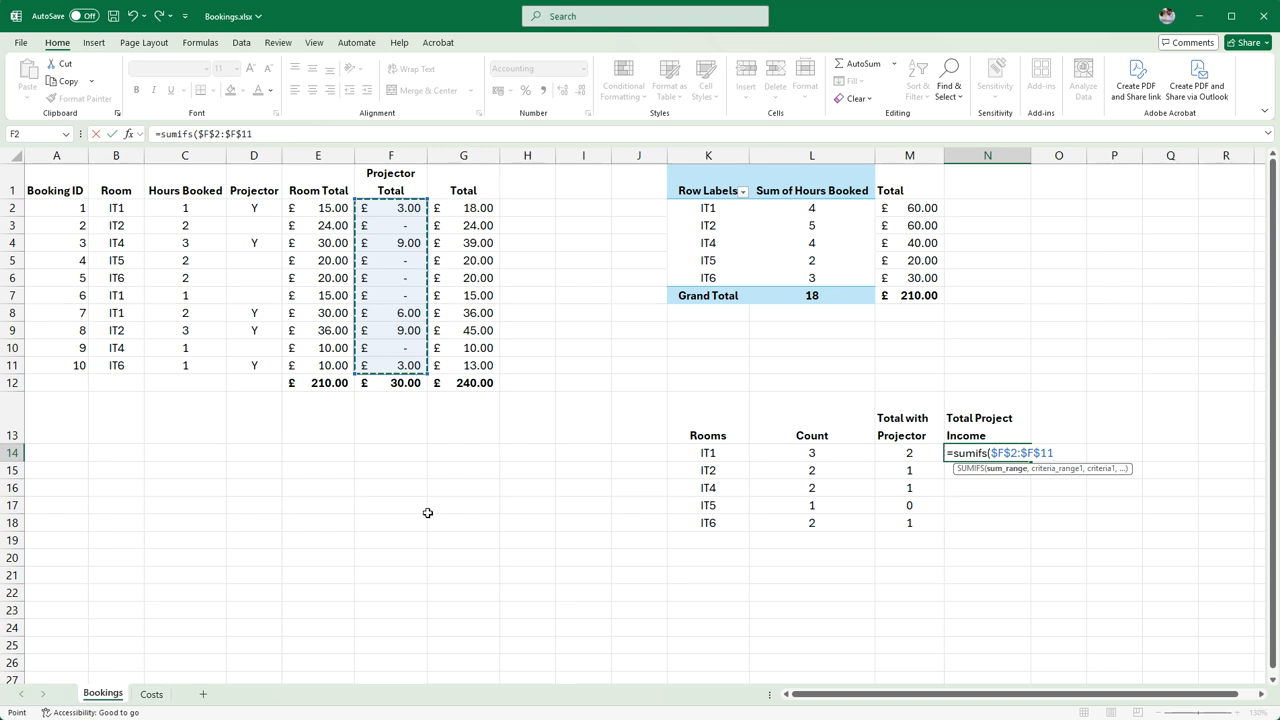
{"action": "type", "text": ","}
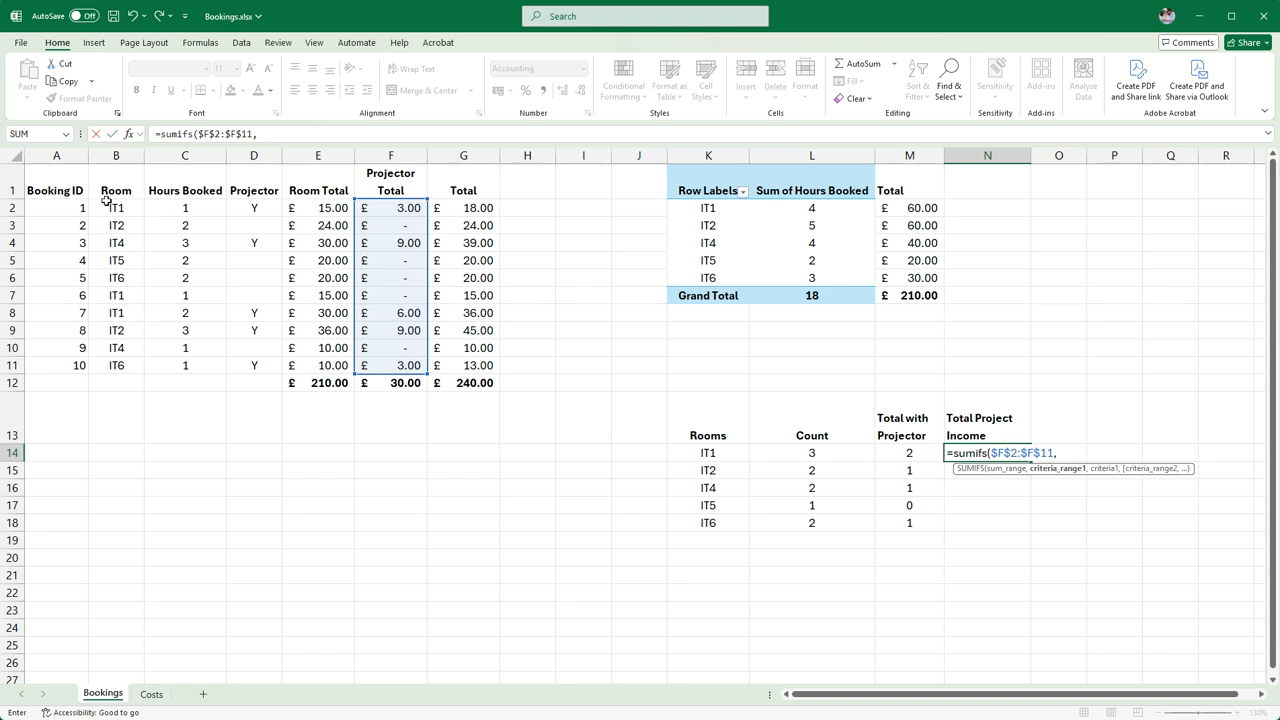
Add the first SUMIFS condition, matching the absolute Room range $B$2:$B$11 to the room in K14.
{"action": "left_click_drag", "start_coordinate": [106, 201], "coordinate": [113, 370]}
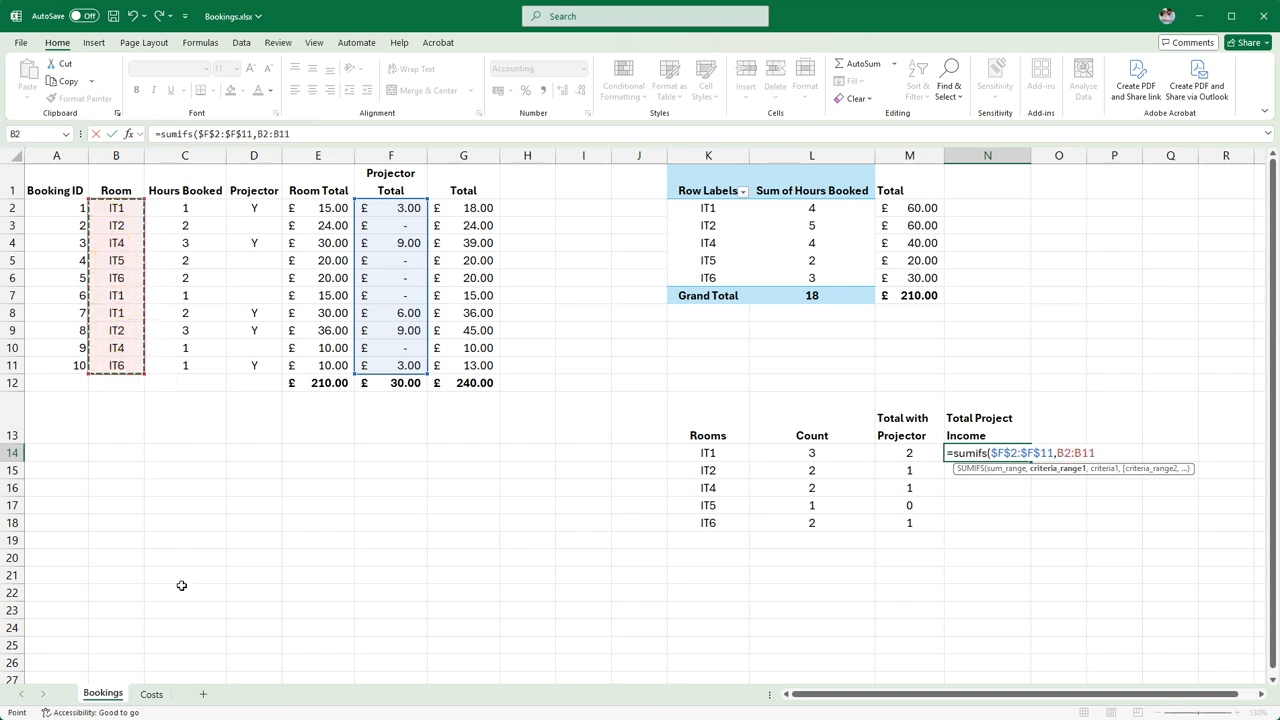
{"action": "key", "text": "F4"}
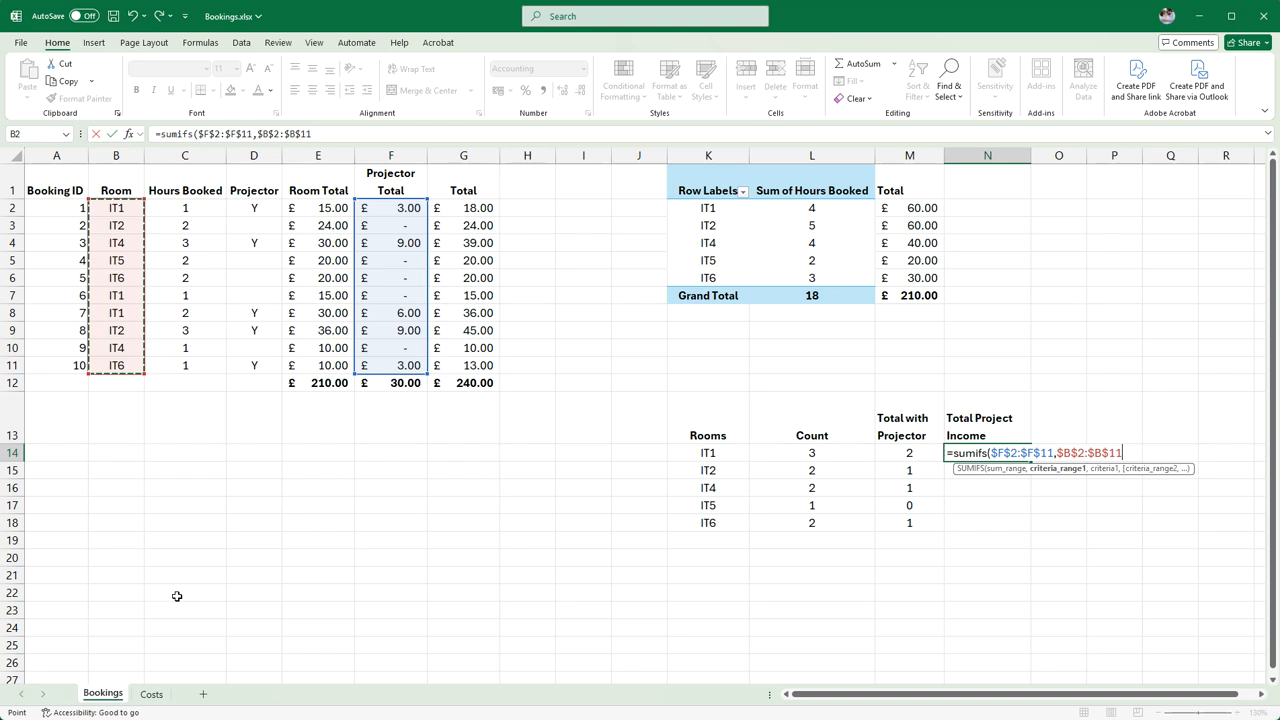
{"action": "type", "text": ","}
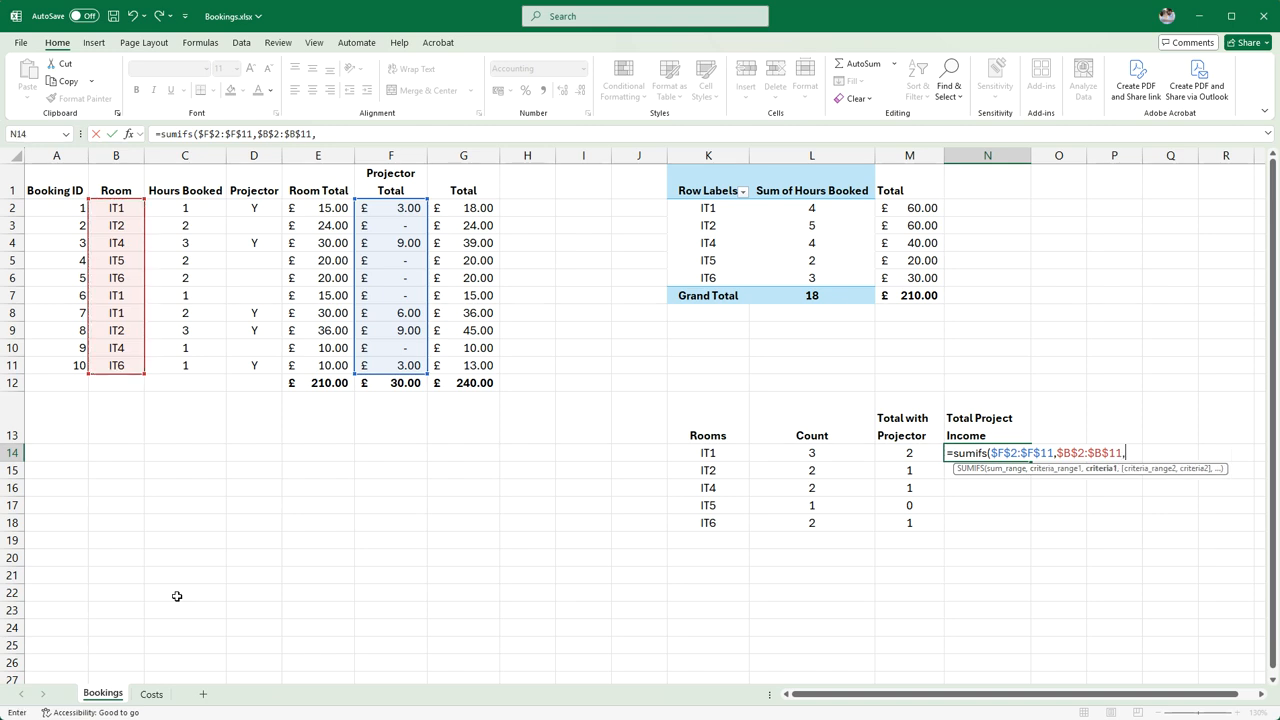
{"action": "left_click", "coordinate": [710, 453]}
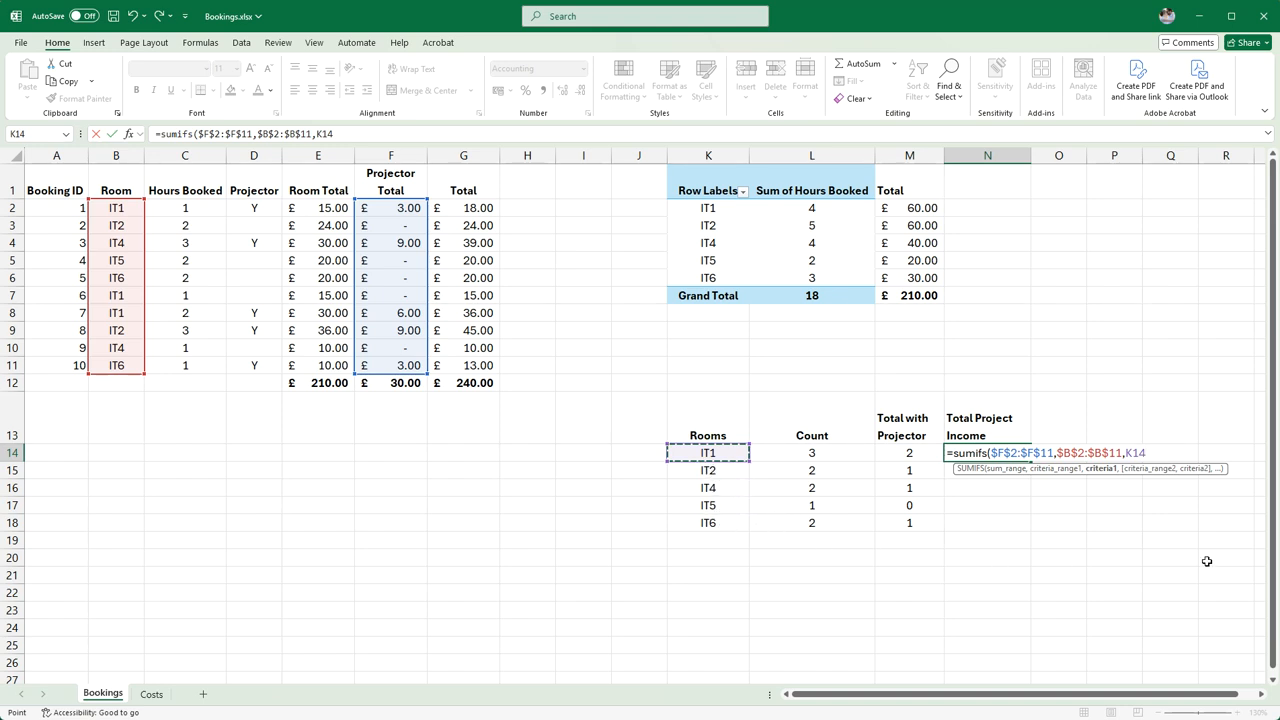
Add a second SUMIFS condition requiring "Y" in the absolute Projector range $D$2:$D$11 and complete the formula in N14.
{"action": "type", "text": ","}
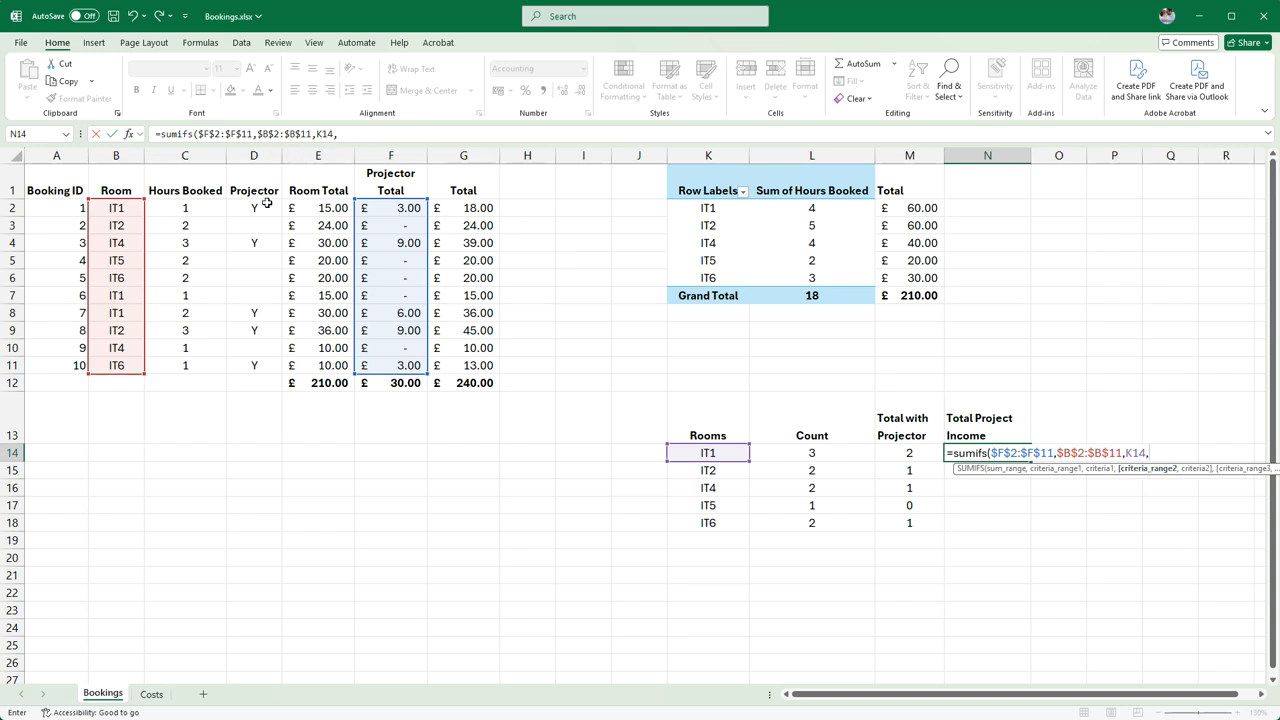
{"action": "left_click_drag", "start_coordinate": [257, 209], "coordinate": [260, 368]}
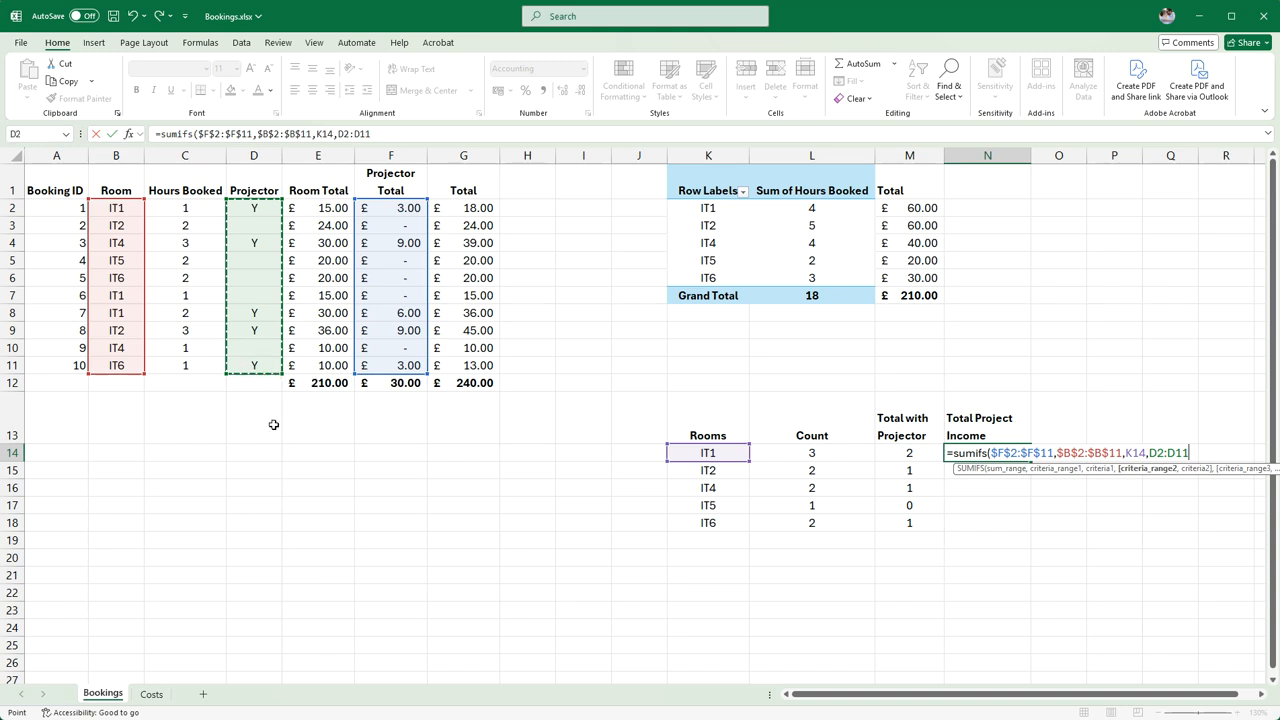
{"action": "key", "text": "F4"}
{"action": "type", "text": ","}
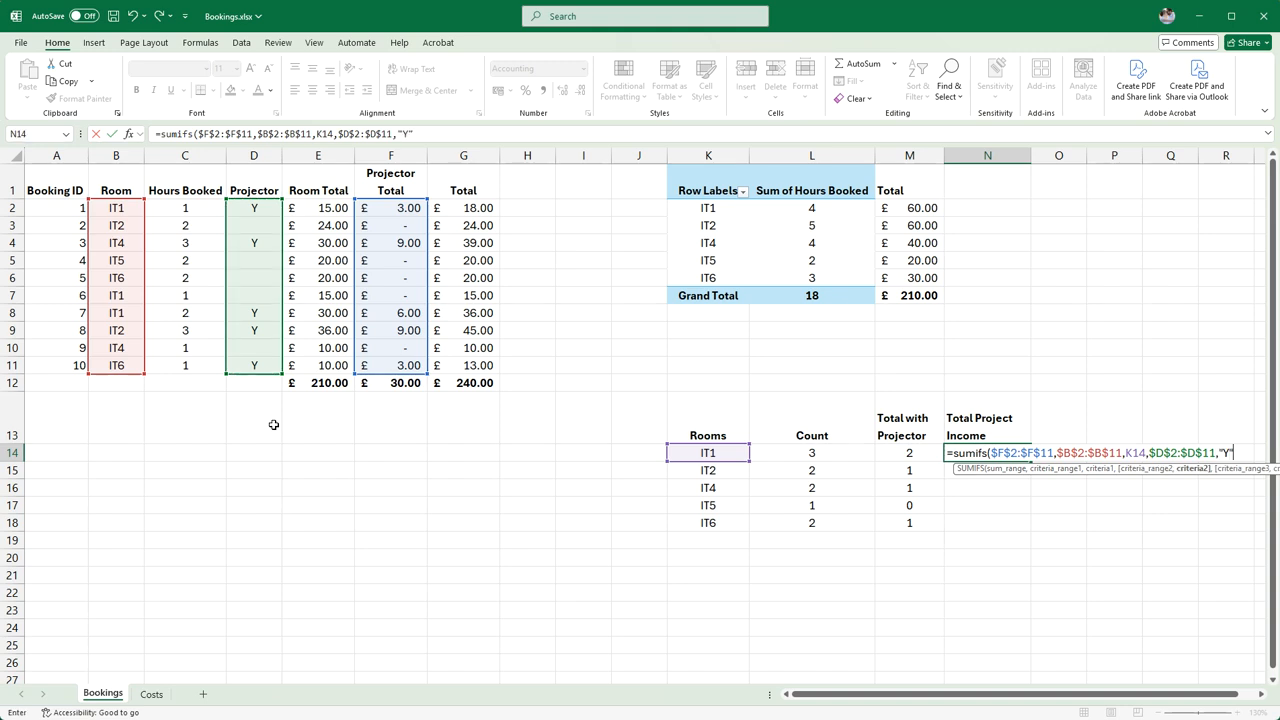
{"action": "type", "text": "\"Y\")"}
{"action": "key", "text": "Return"}
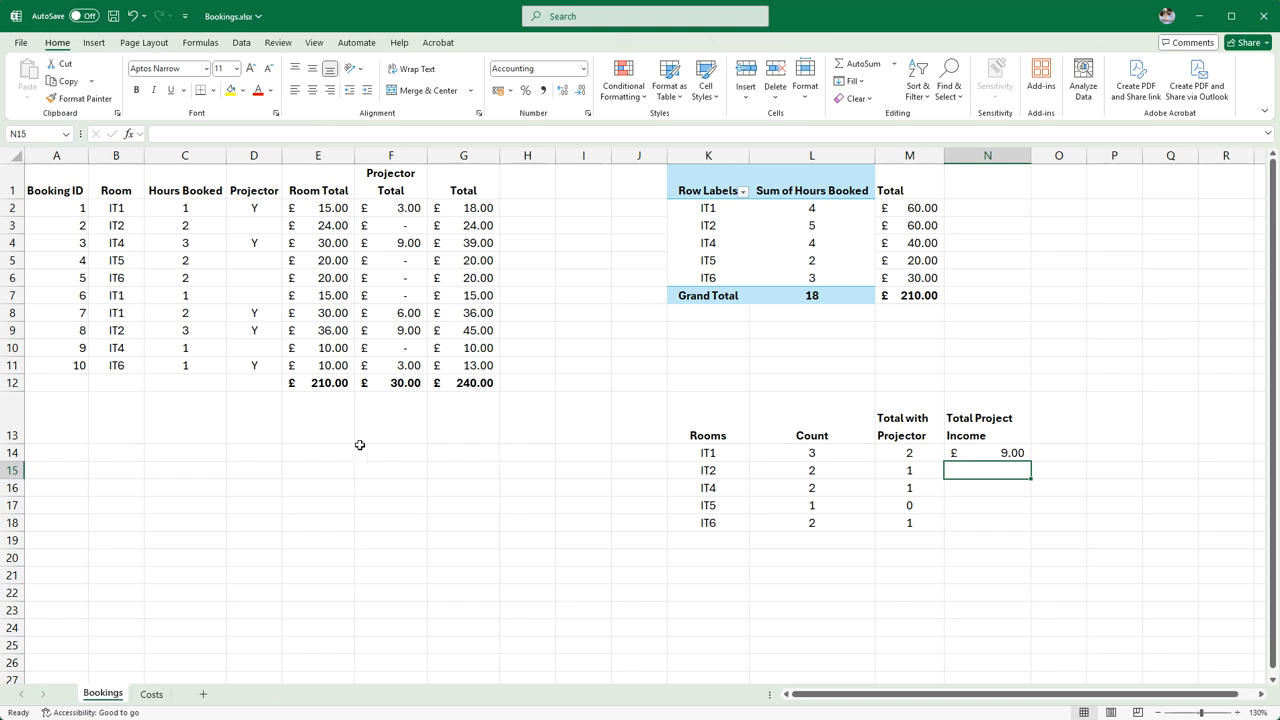
Try the comma number format on N14 with extra decimal places and with none.
{"action": "left_click", "coordinate": [984, 456]}
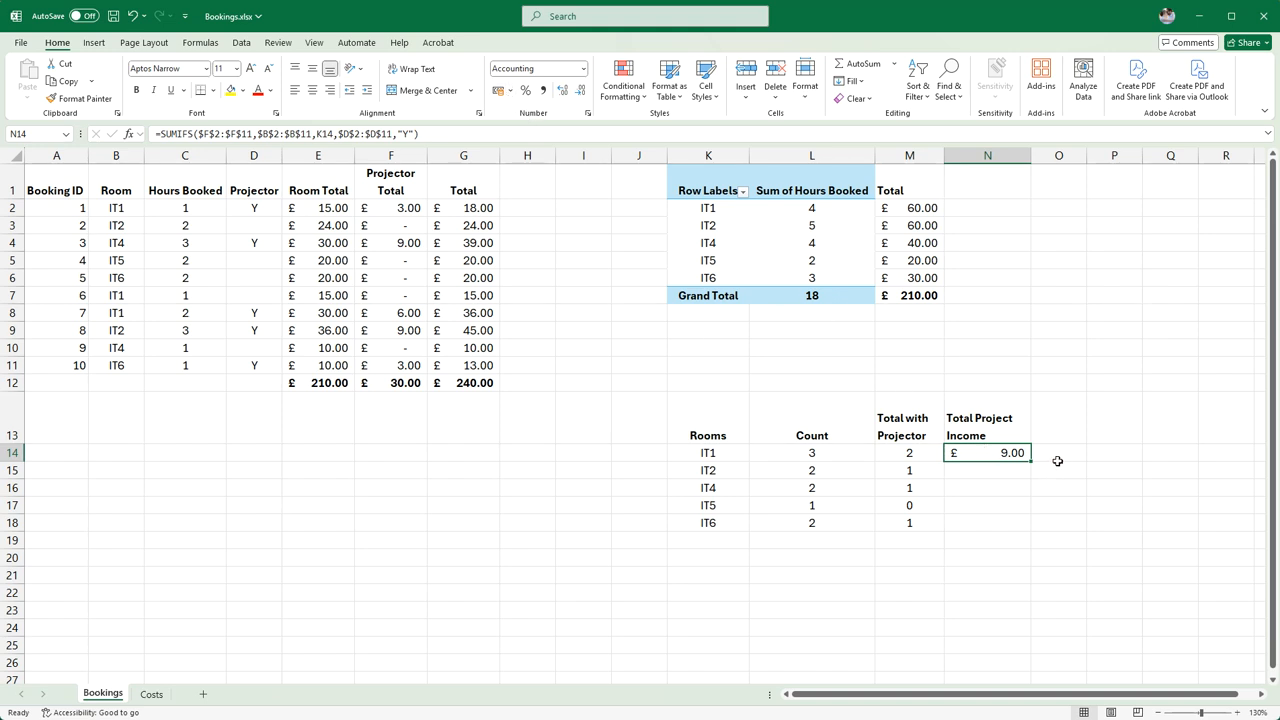
{"action": "left_click", "coordinate": [543, 90]}
{"action": "left_click", "coordinate": [563, 92]}
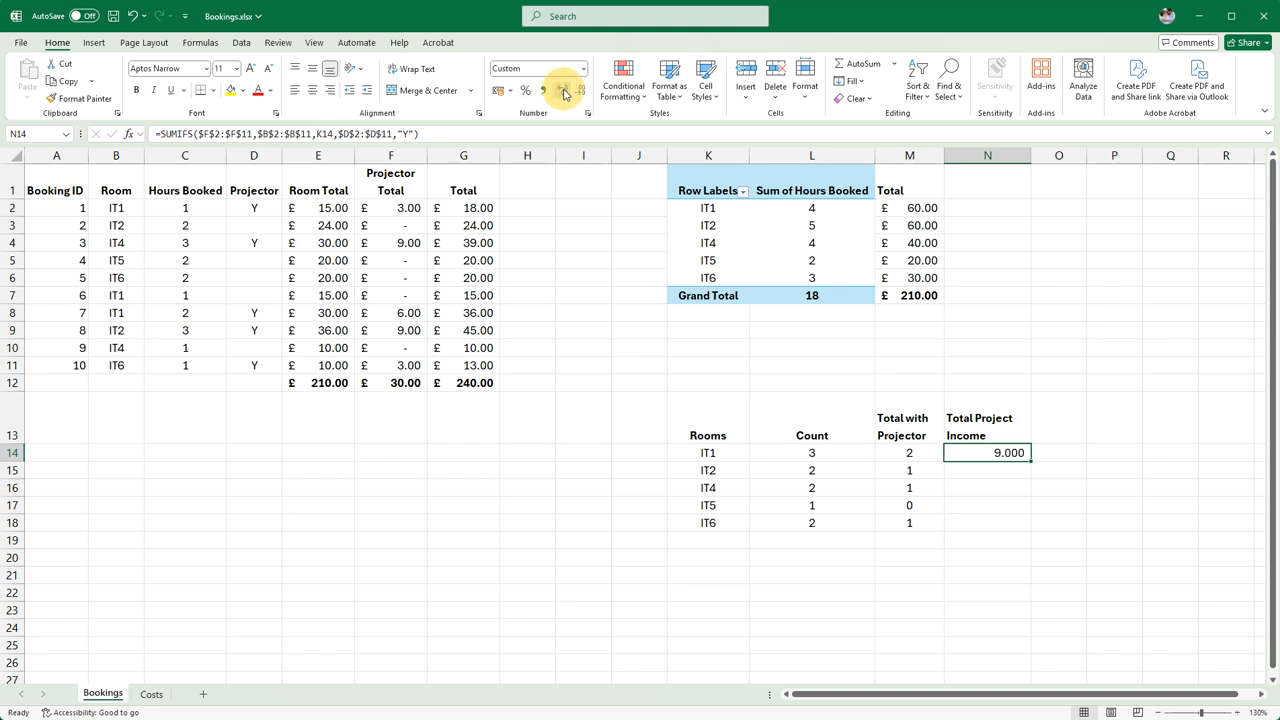
{"action": "left_click", "coordinate": [563, 92]}
{"action": "left_click", "coordinate": [582, 96]}
{"action": "left_click", "coordinate": [582, 96]}
{"action": "left_click", "coordinate": [582, 96]}
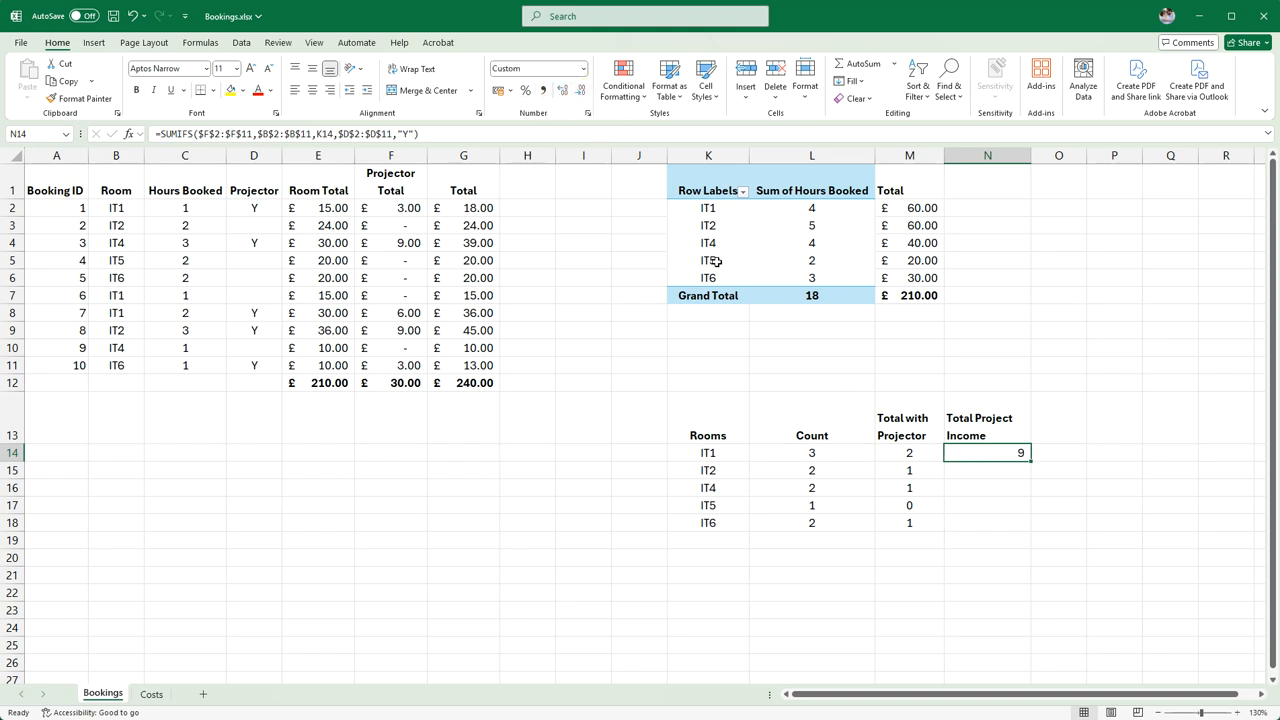
Apply the pound accounting format to N14 and fill its SUMIFS formula down to N18.
{"action": "left_click", "coordinate": [503, 92]}
{"action": "left_click_drag", "start_coordinate": [1030, 463], "coordinate": [1008, 524]}
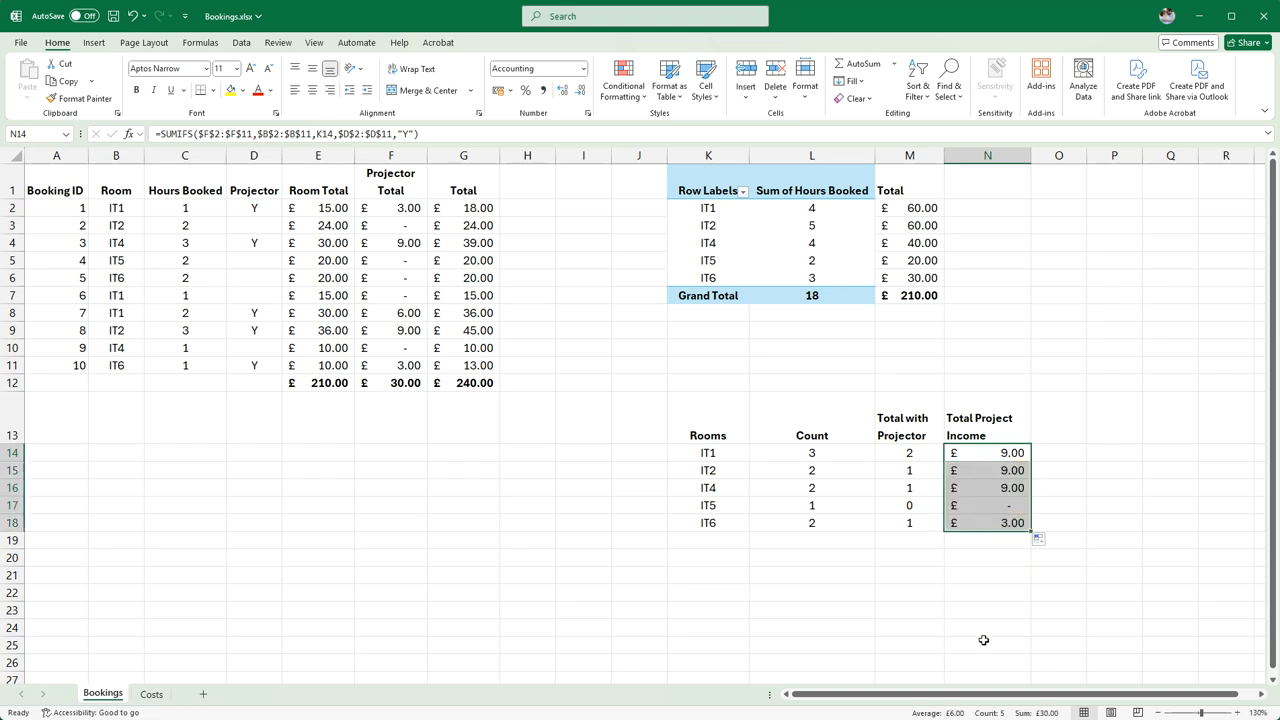
{"action": "left_click", "coordinate": [982, 634]}
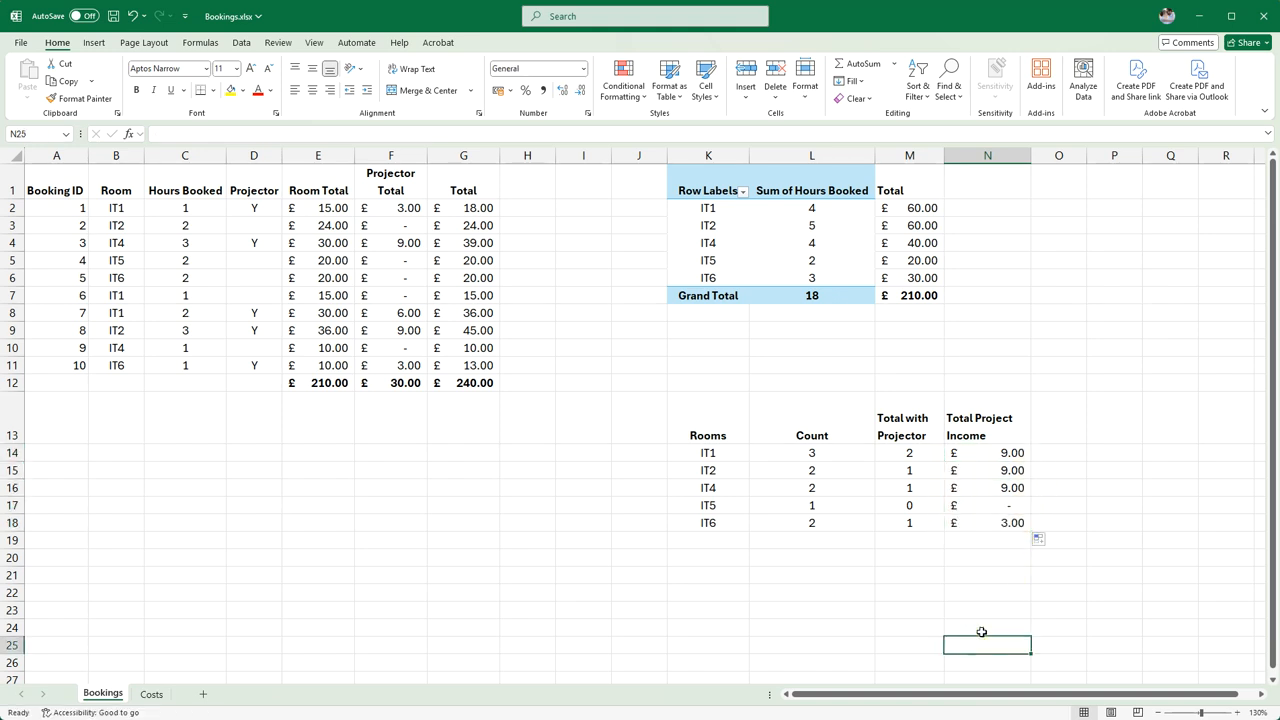
Check IT1's Total Project Income in N14 against the hours and projector totals of its bookings in rows 2 and 8.
{"action": "left_click", "coordinate": [1008, 453]}
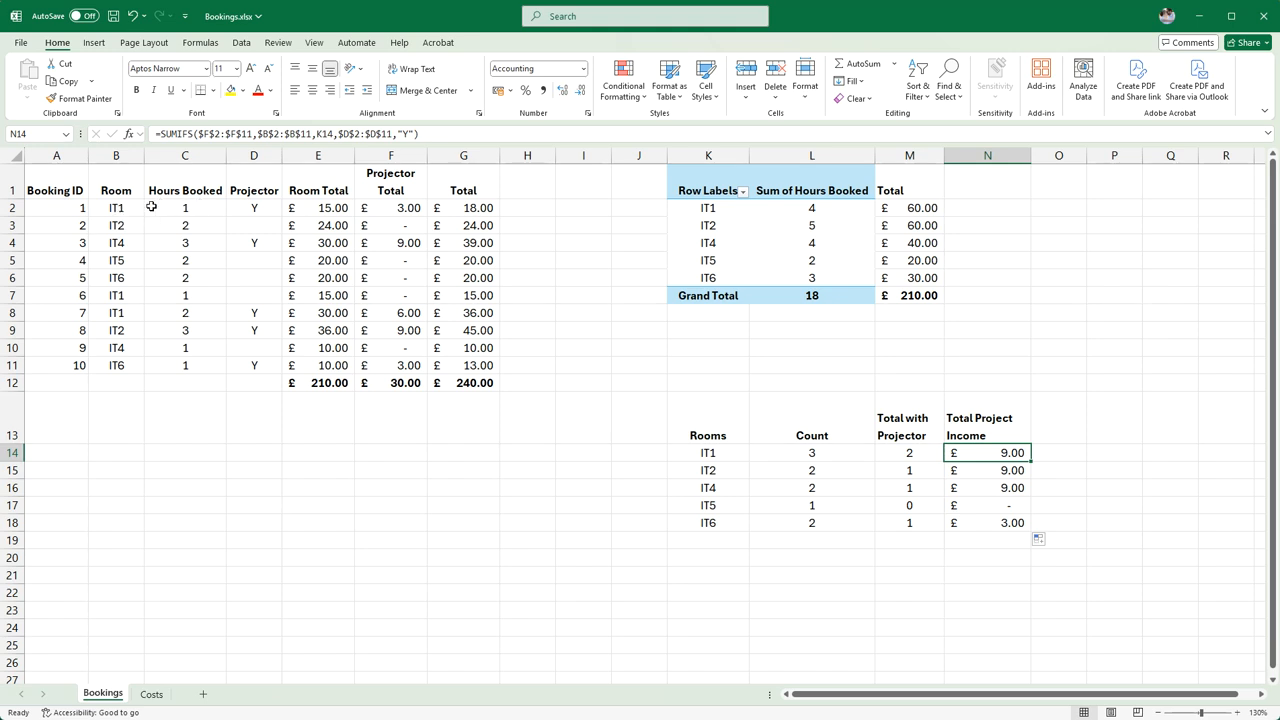
{"action": "left_click", "coordinate": [252, 207]}
{"action": "left_click", "coordinate": [183, 209]}
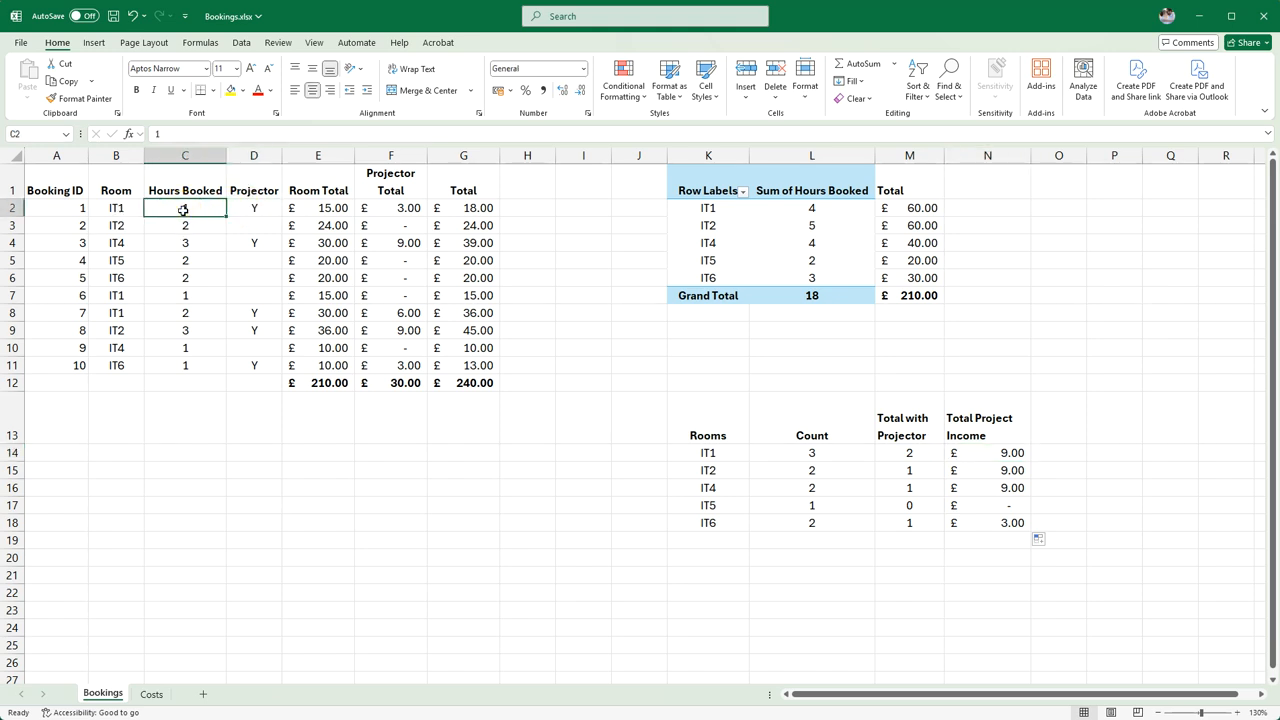
{"action": "left_click", "coordinate": [411, 207]}
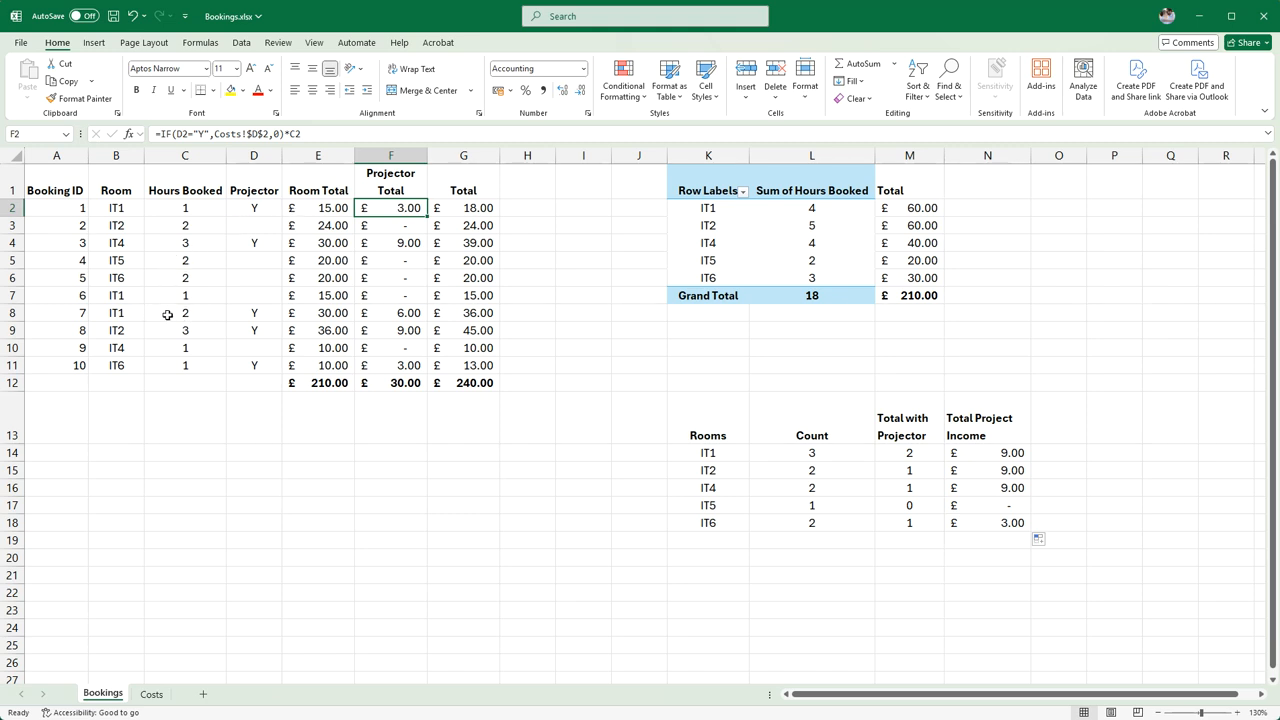
{"action": "left_click", "coordinate": [184, 311]}
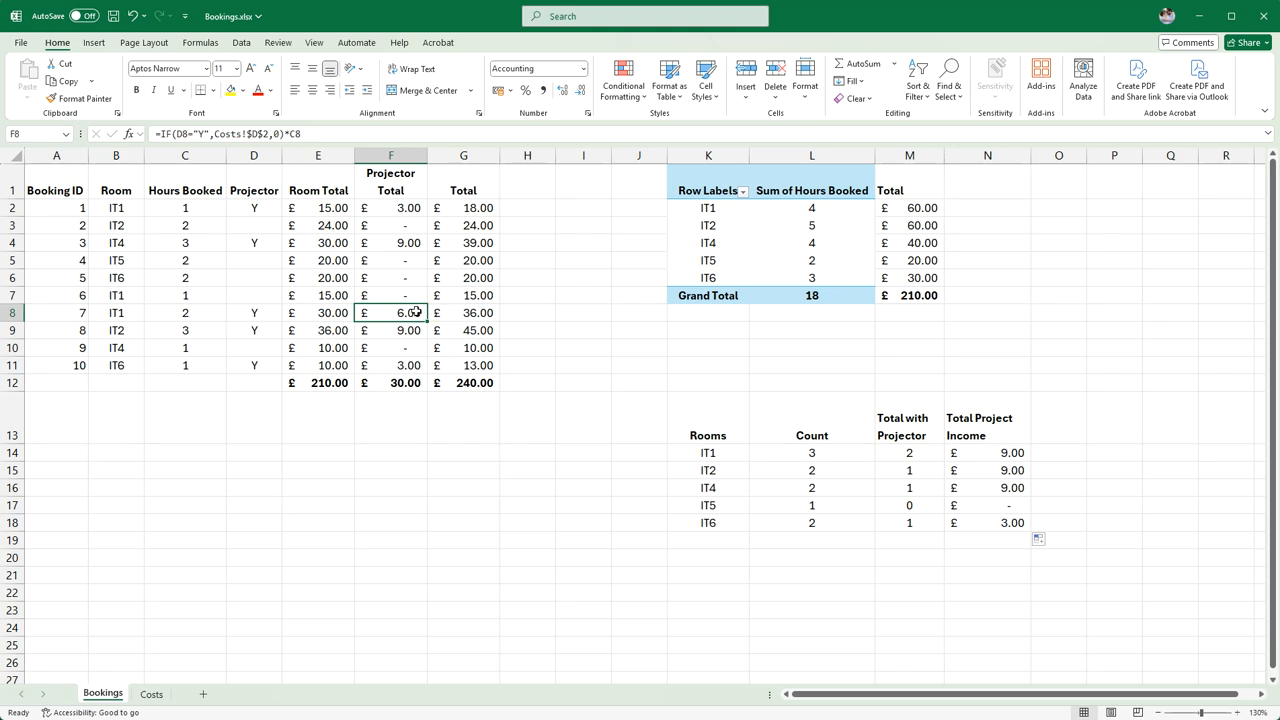
{"action": "left_click", "coordinate": [1012, 453]}
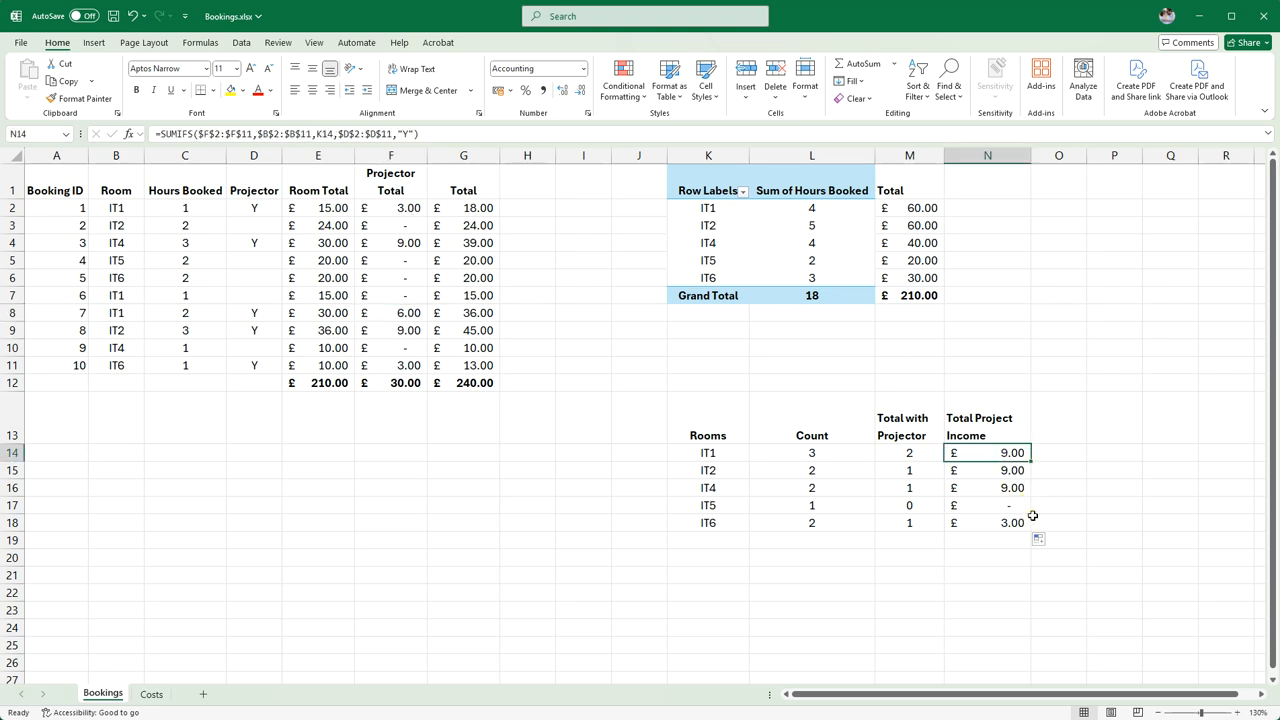
Check IT2's projector count in M15 against its bookings in rows 3 and 9, including the projector total in F9.
{"action": "left_click", "coordinate": [912, 471]}
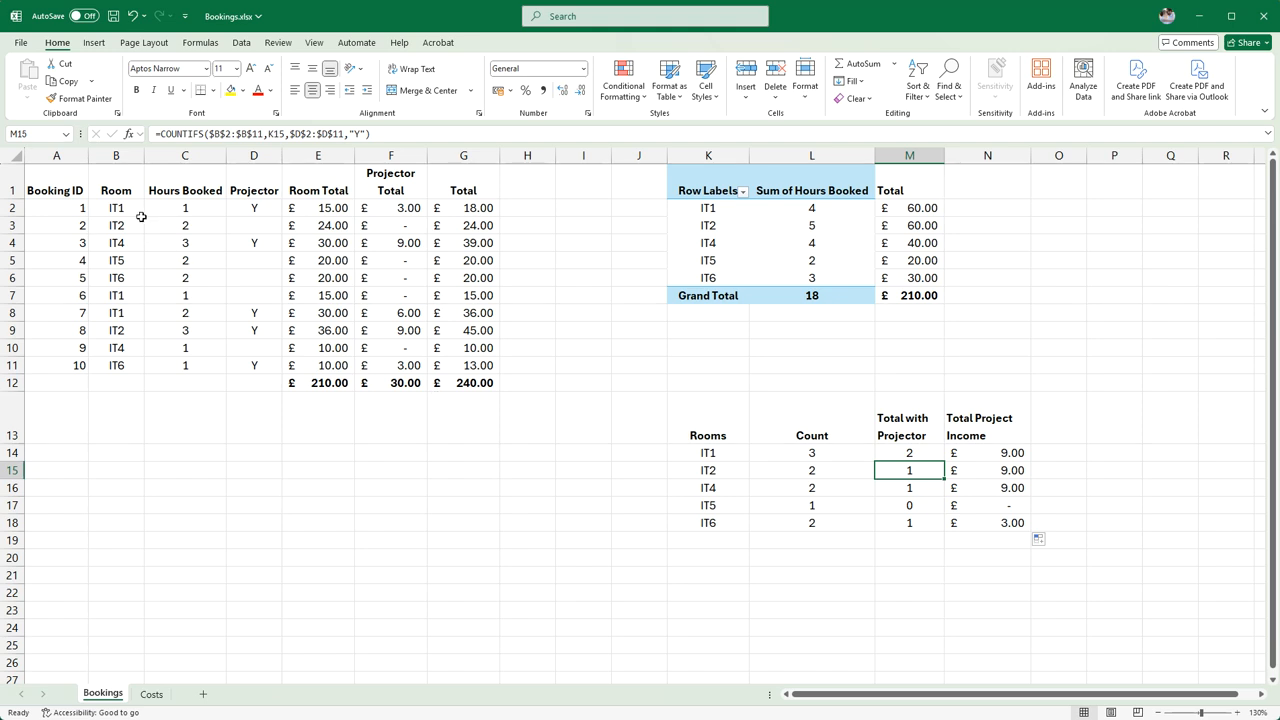
{"action": "left_click_drag", "start_coordinate": [116, 227], "coordinate": [205, 230]}
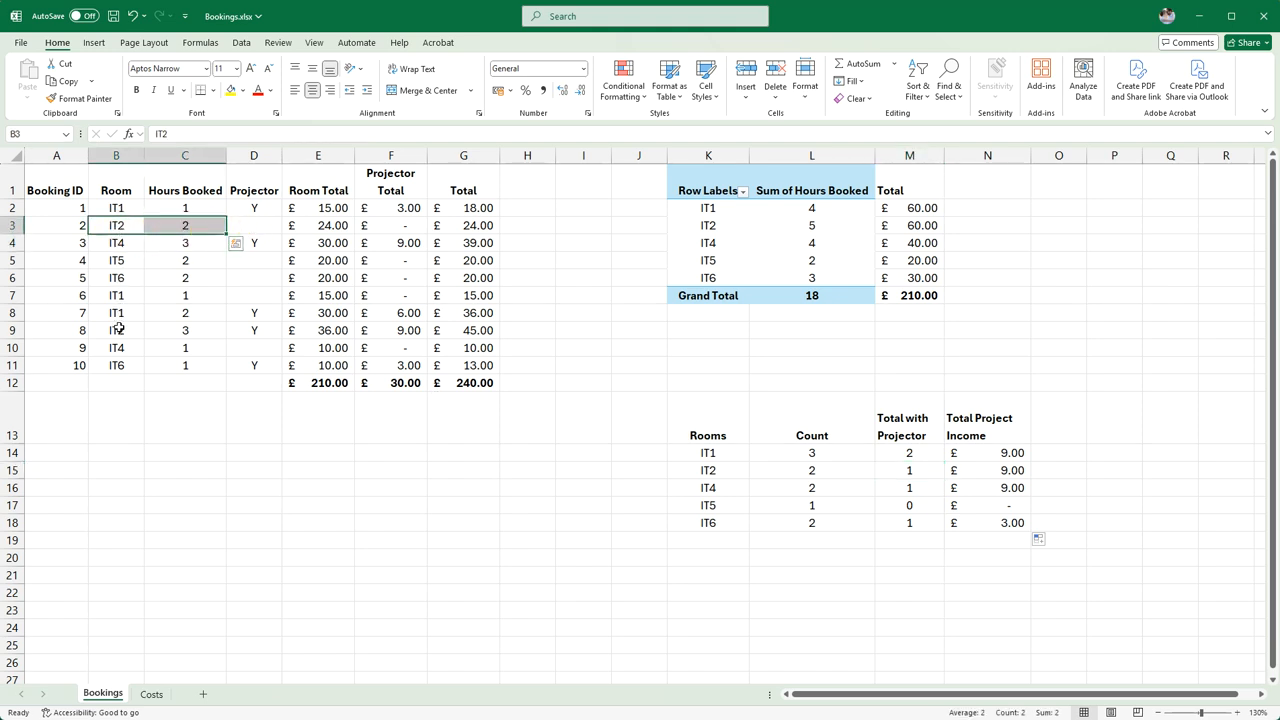
{"action": "left_click", "coordinate": [116, 332]}
{"action": "left_click", "coordinate": [200, 331]}
{"action": "left_click", "coordinate": [254, 330]}
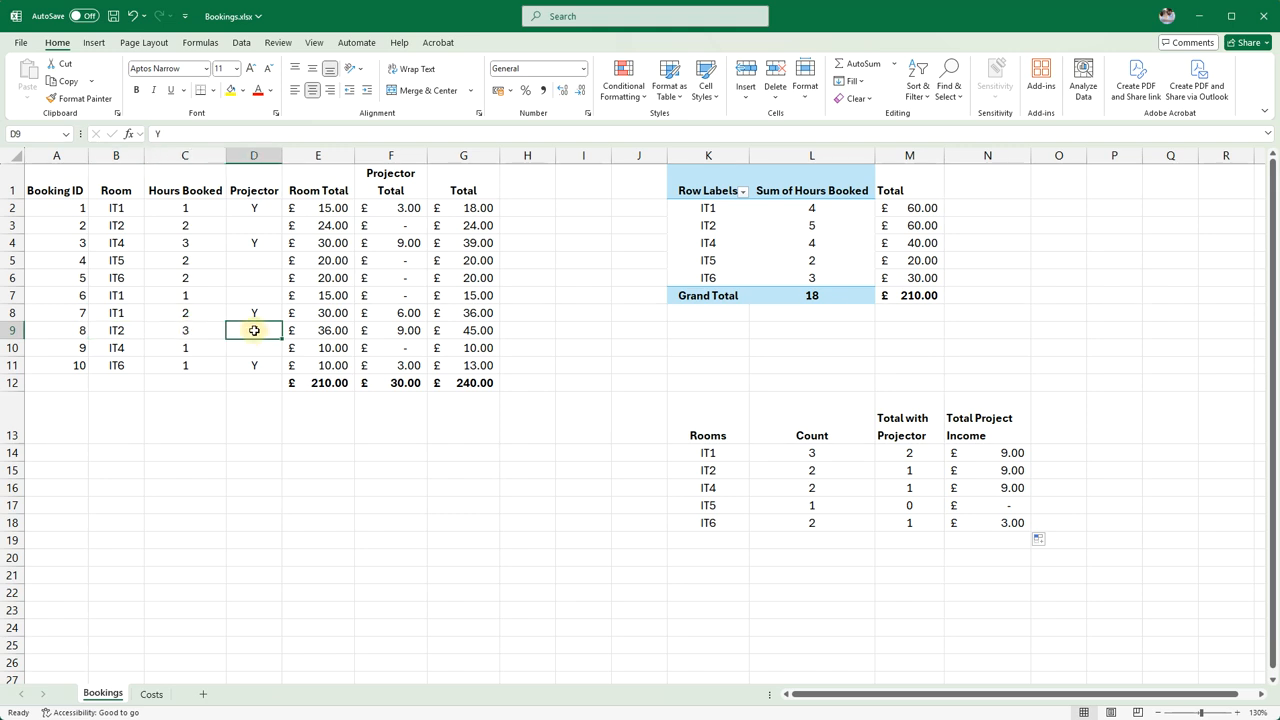
{"action": "left_click", "coordinate": [408, 330]}
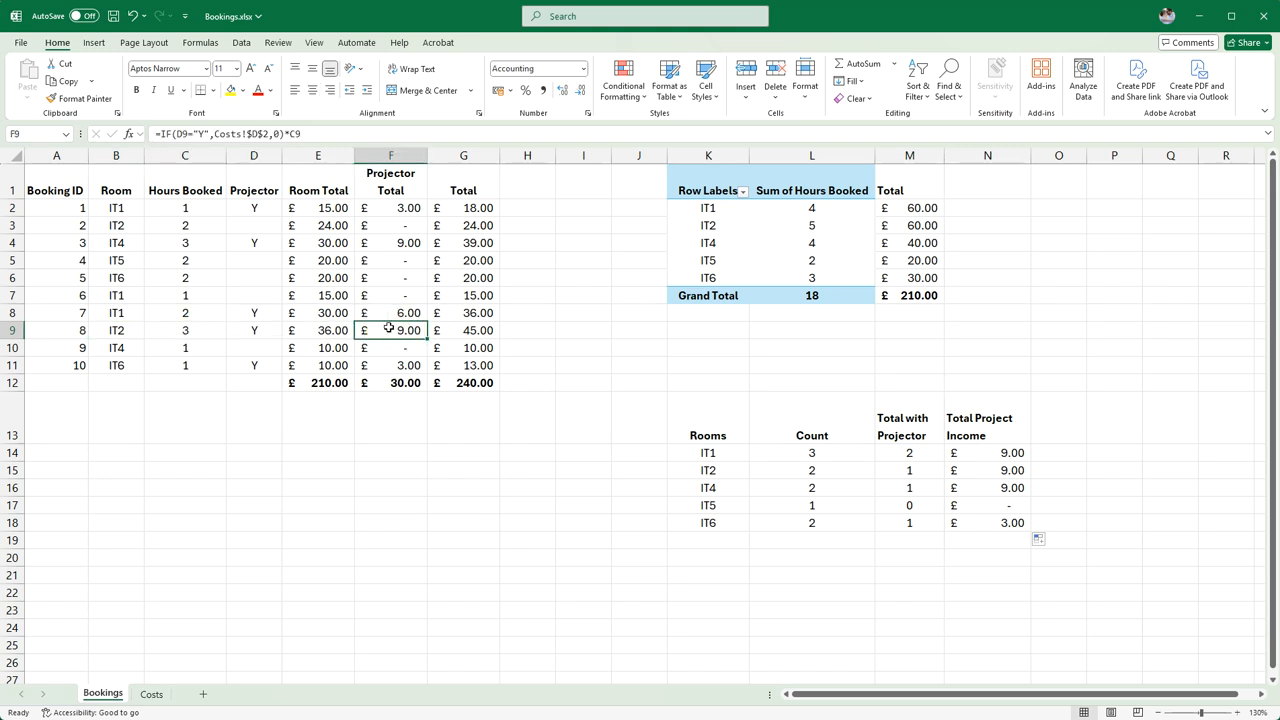
Set the Hours Booked of booking 8 in C9 to 4 and check IT2's project income in N15.
{"action": "left_click", "coordinate": [178, 333]}
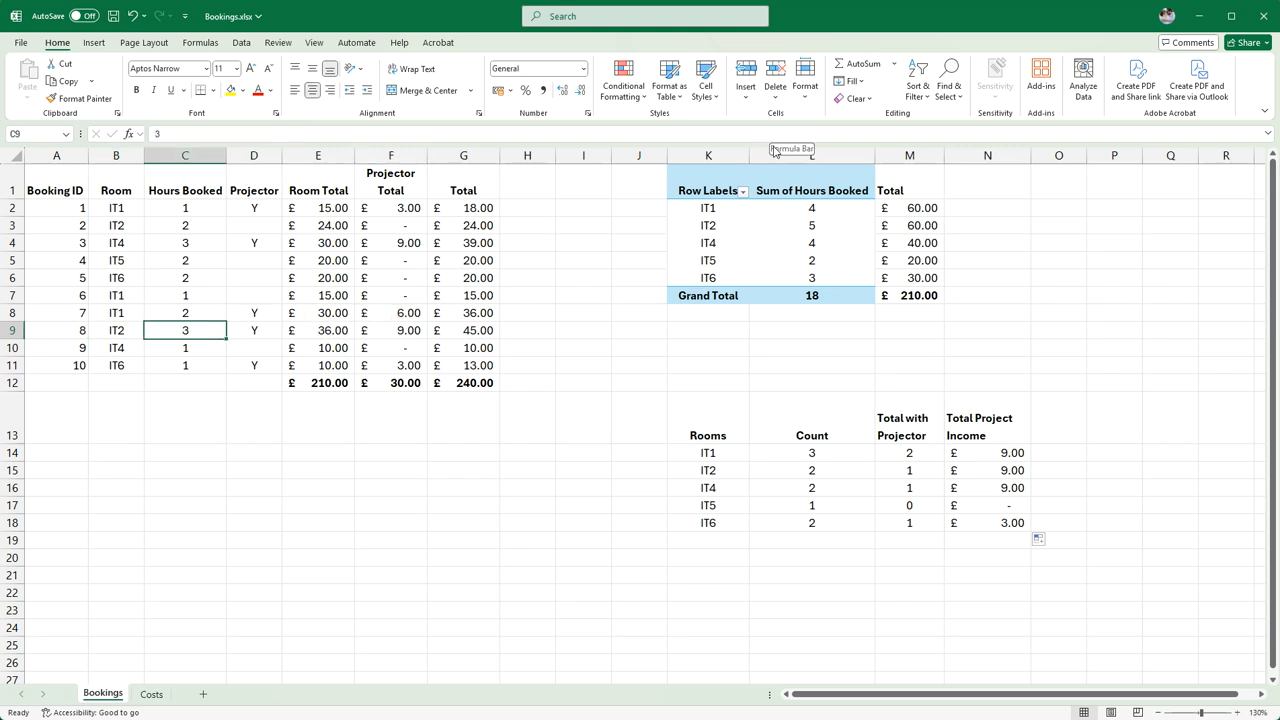
{"action": "type", "text": "4"}
{"action": "key", "text": "Return"}
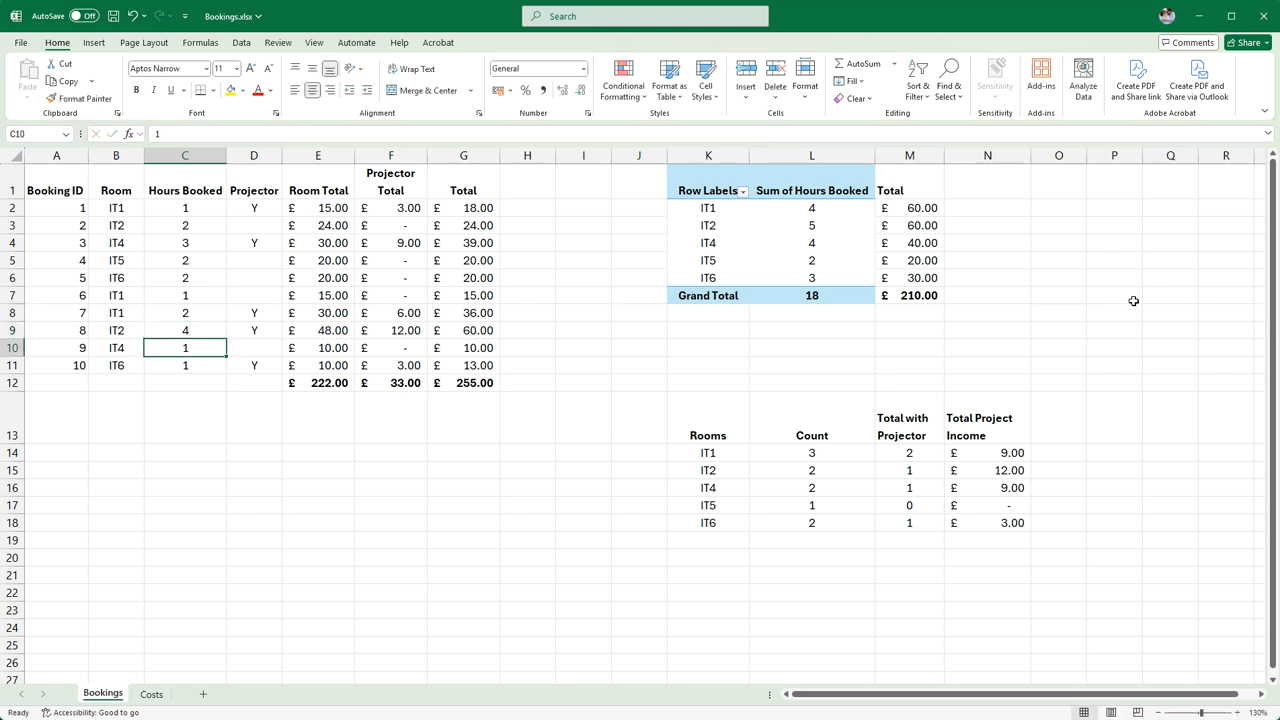
{"action": "left_click", "coordinate": [1009, 472]}
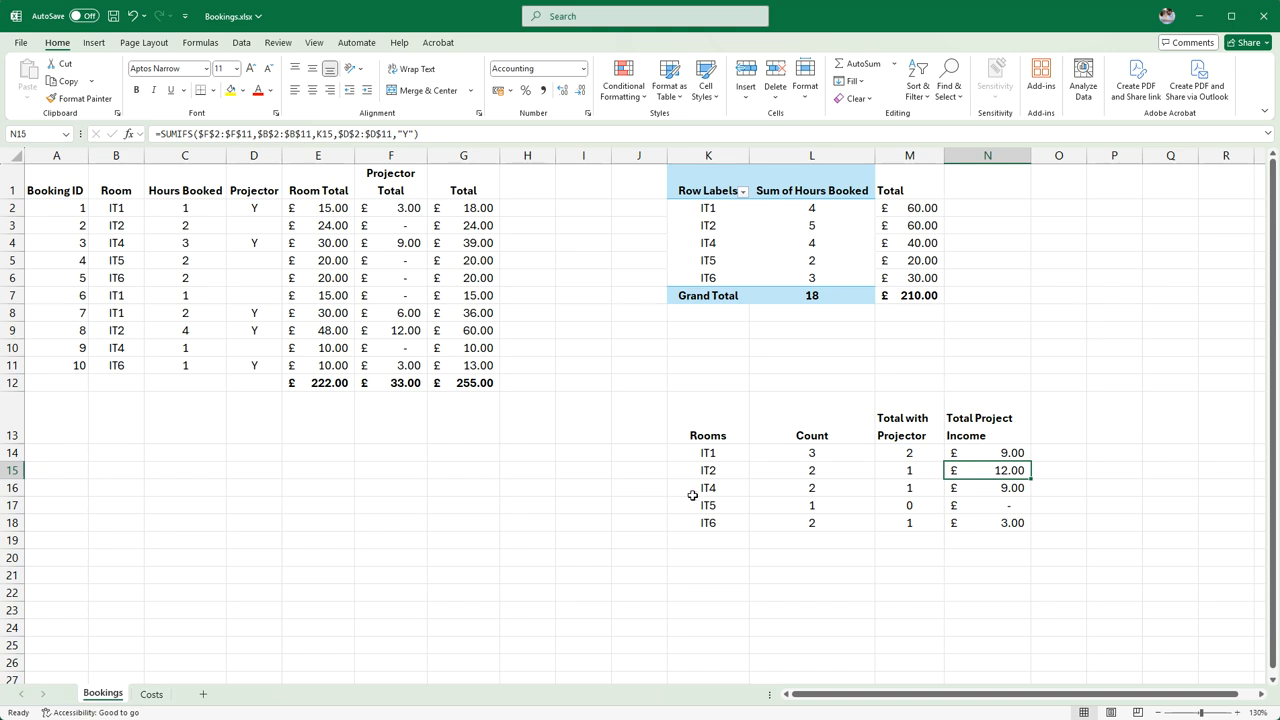
Check IT4's projector count and income in row 16 against its projector booking in row 4.
{"action": "left_click", "coordinate": [916, 488]}
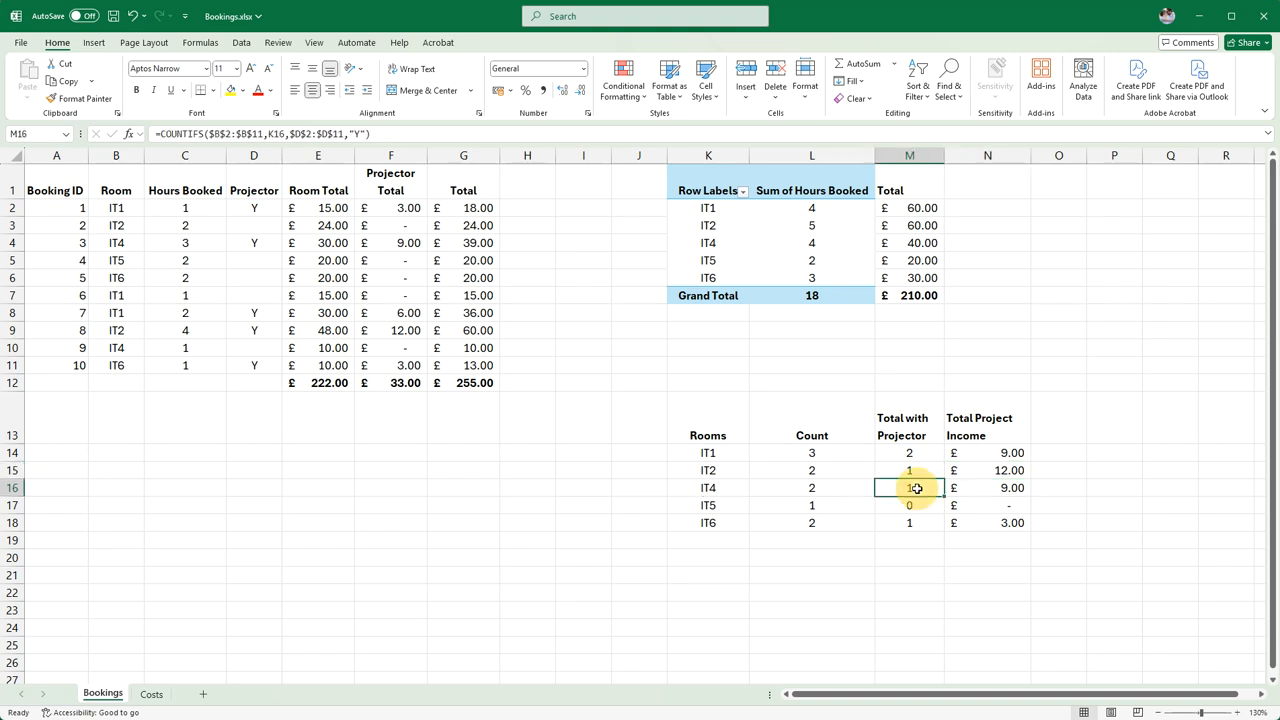
{"action": "left_click", "coordinate": [1017, 489]}
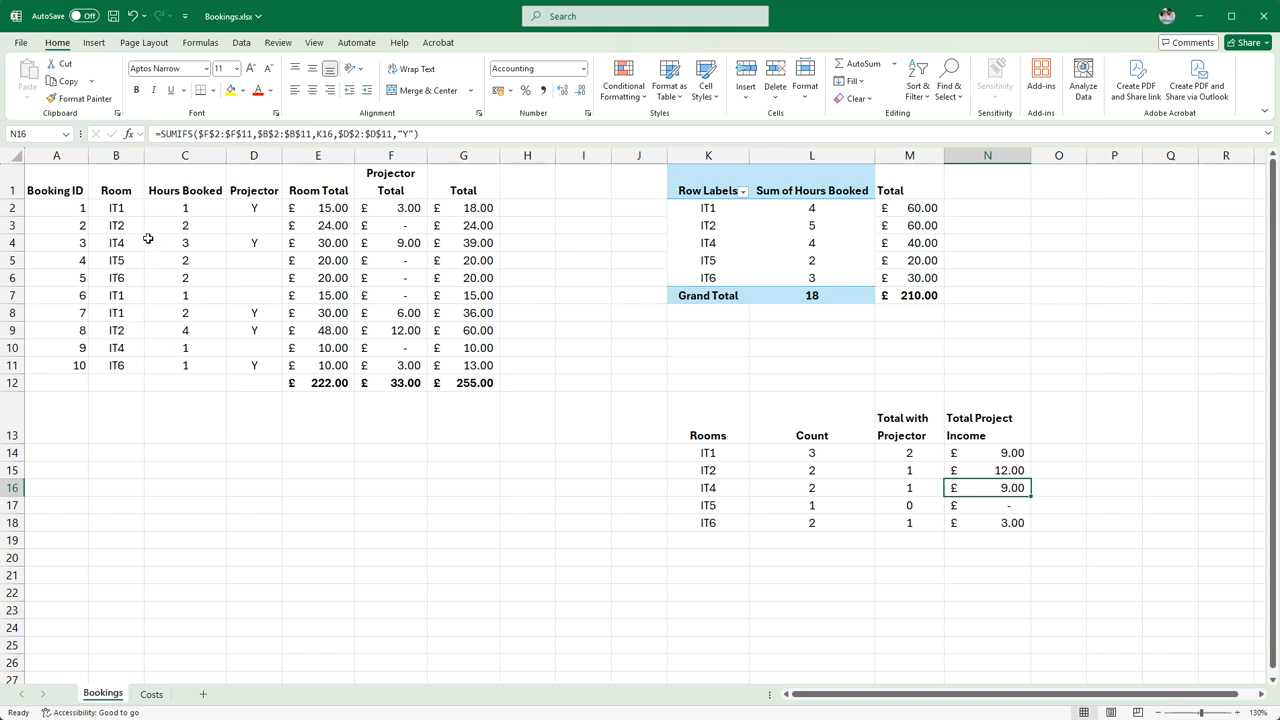
{"action": "left_click_drag", "start_coordinate": [120, 243], "coordinate": [274, 242]}
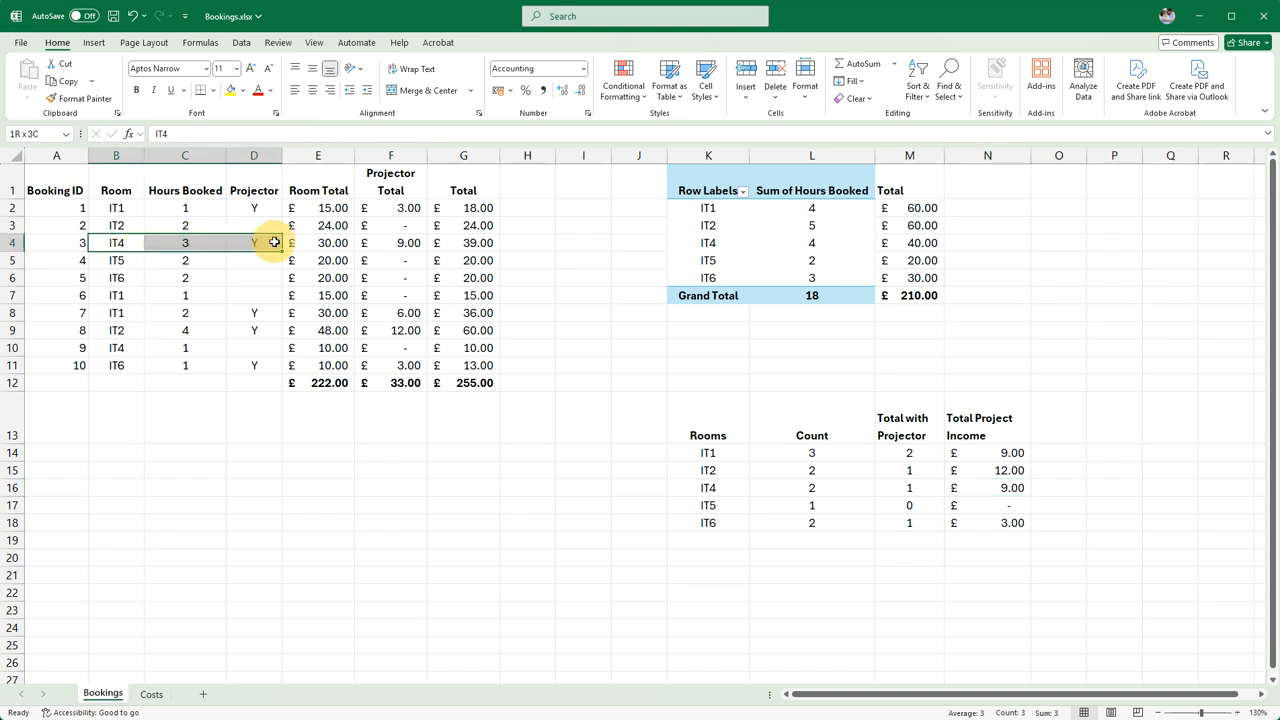
{"action": "left_click", "coordinate": [12, 243]}
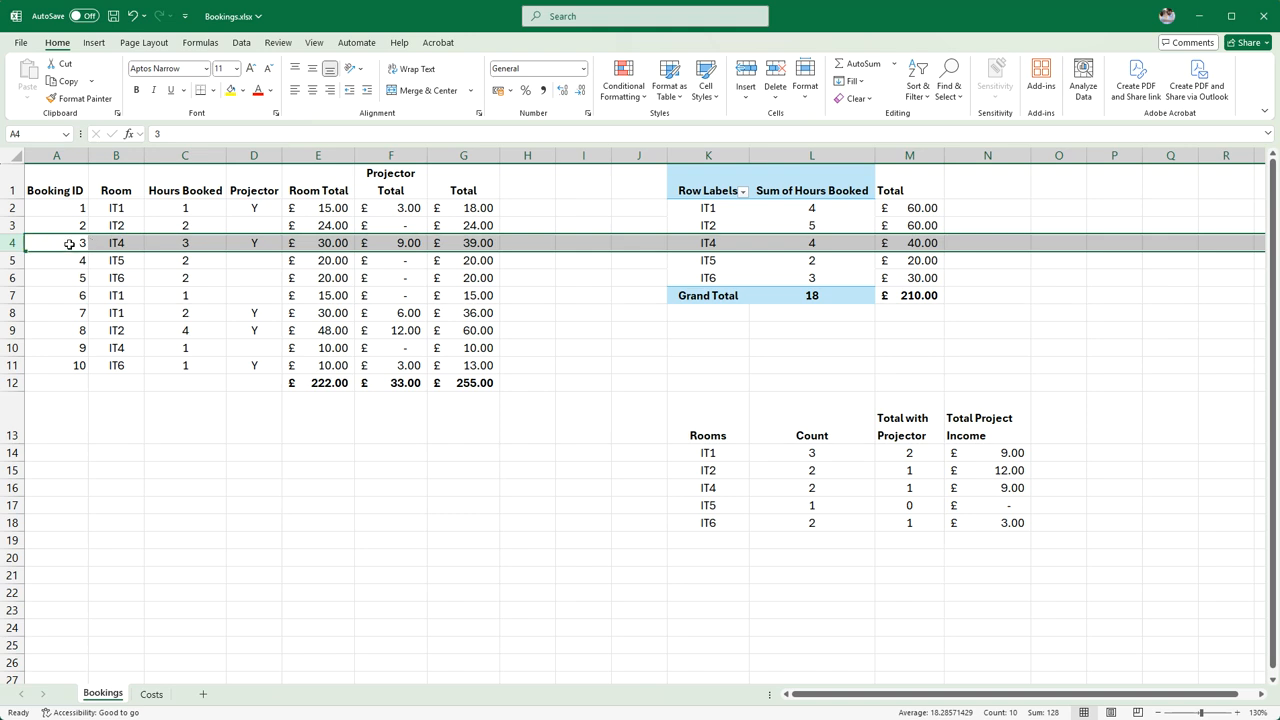
{"action": "left_click", "coordinate": [200, 243]}
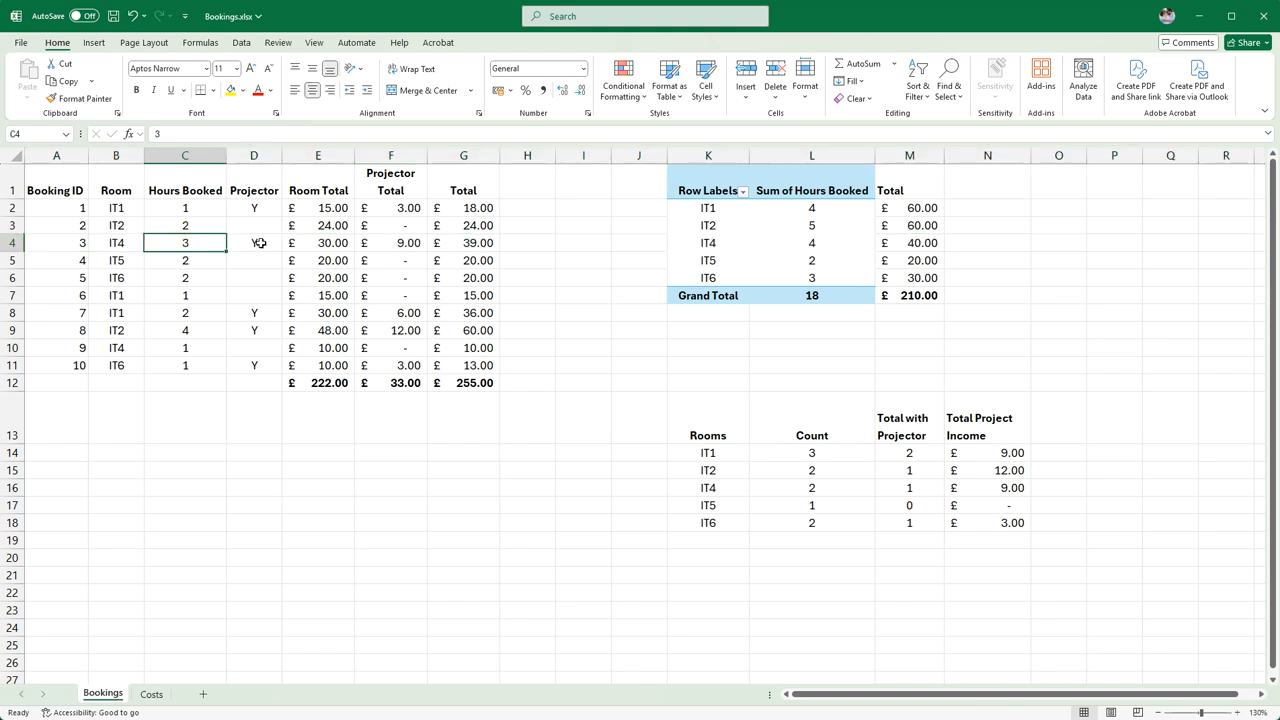
{"action": "left_click", "coordinate": [257, 243]}
{"action": "left_click", "coordinate": [420, 243]}
Set the Hours Booked of booking 3 in C4 to 6 and check its projector total in F4.
{"action": "left_click", "coordinate": [206, 243]}
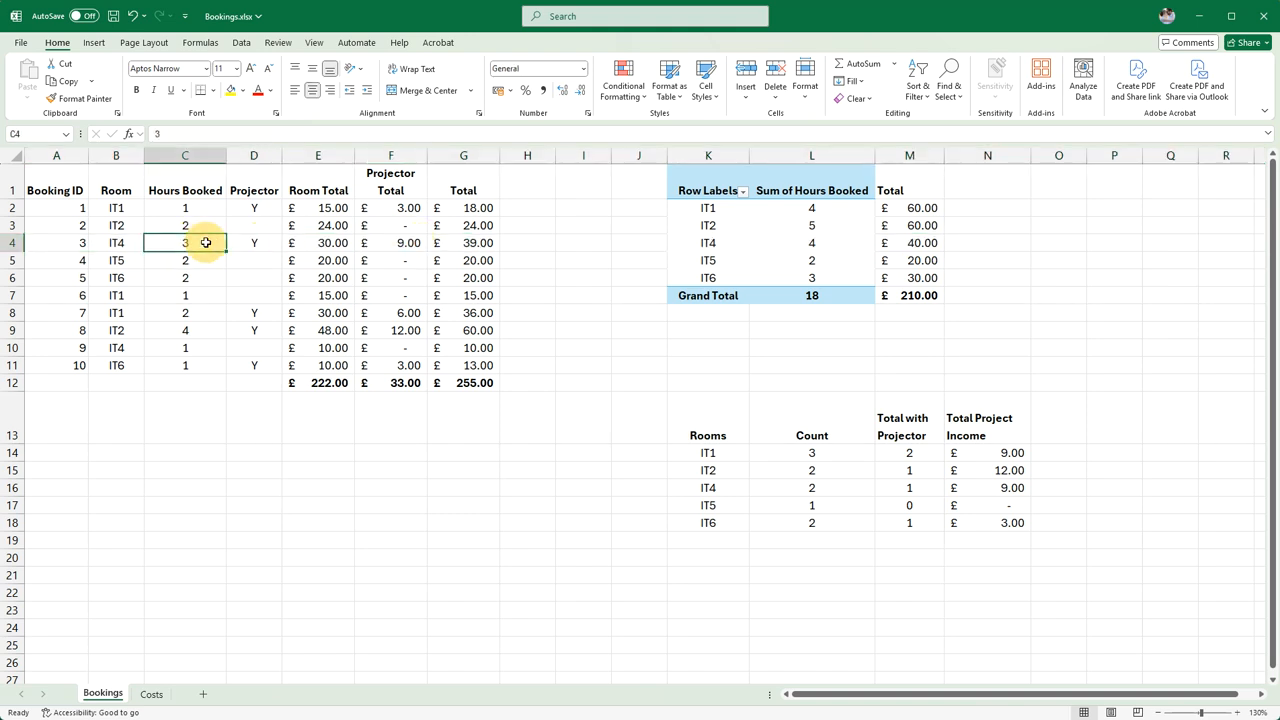
{"action": "type", "text": "6"}
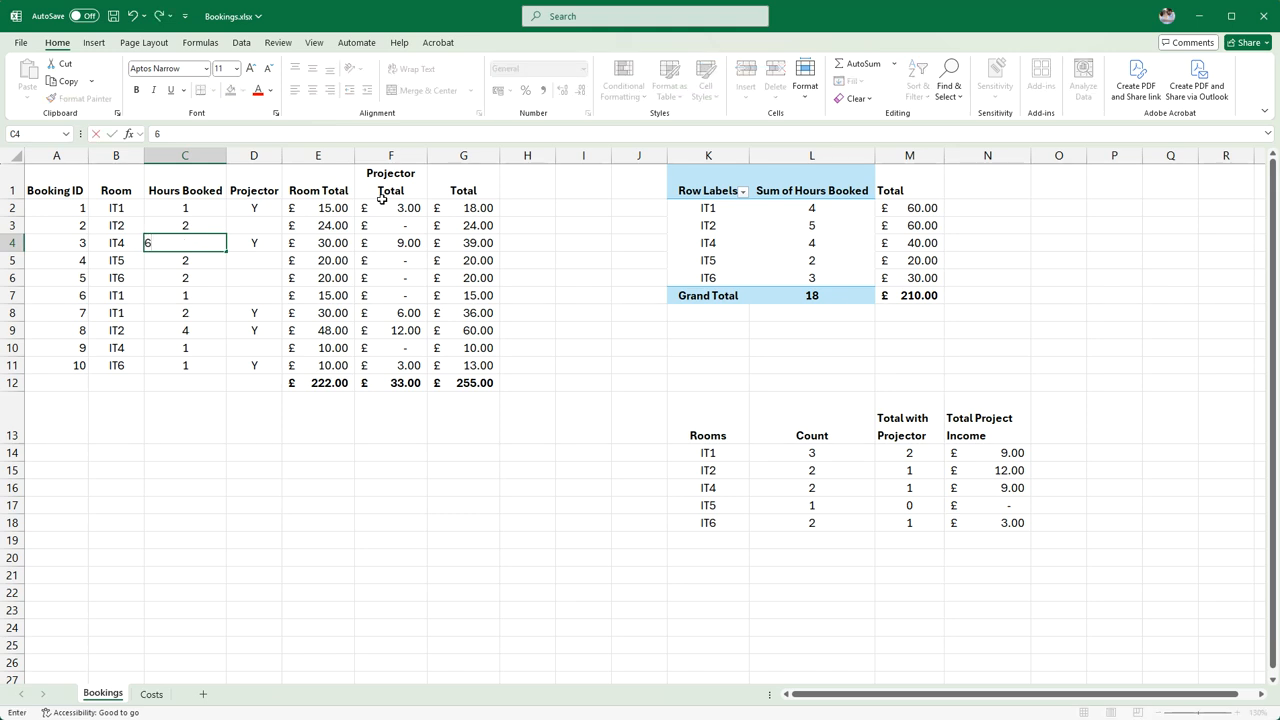
{"action": "key", "text": "Return"}
{"action": "left_click", "coordinate": [368, 243]}
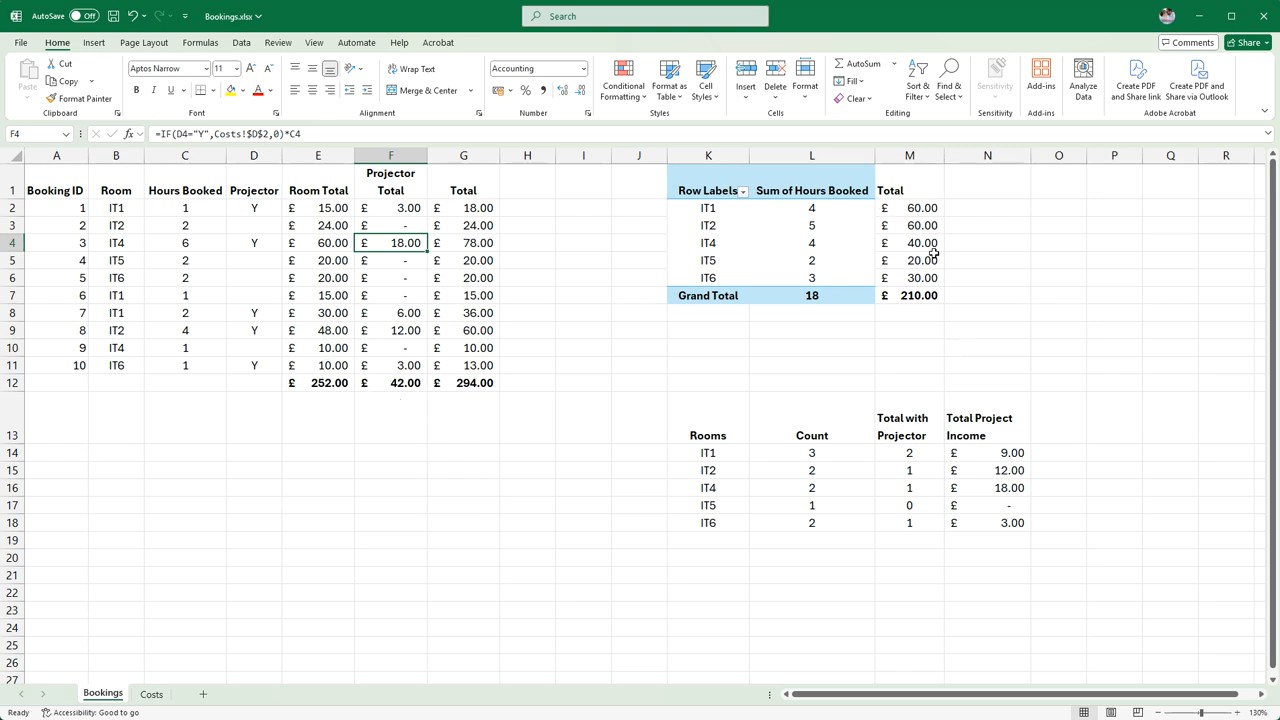
Compare the room and projector totals in row 12 with the Total column's sum in M7 and review columns E to G.
{"action": "left_click", "coordinate": [313, 382]}
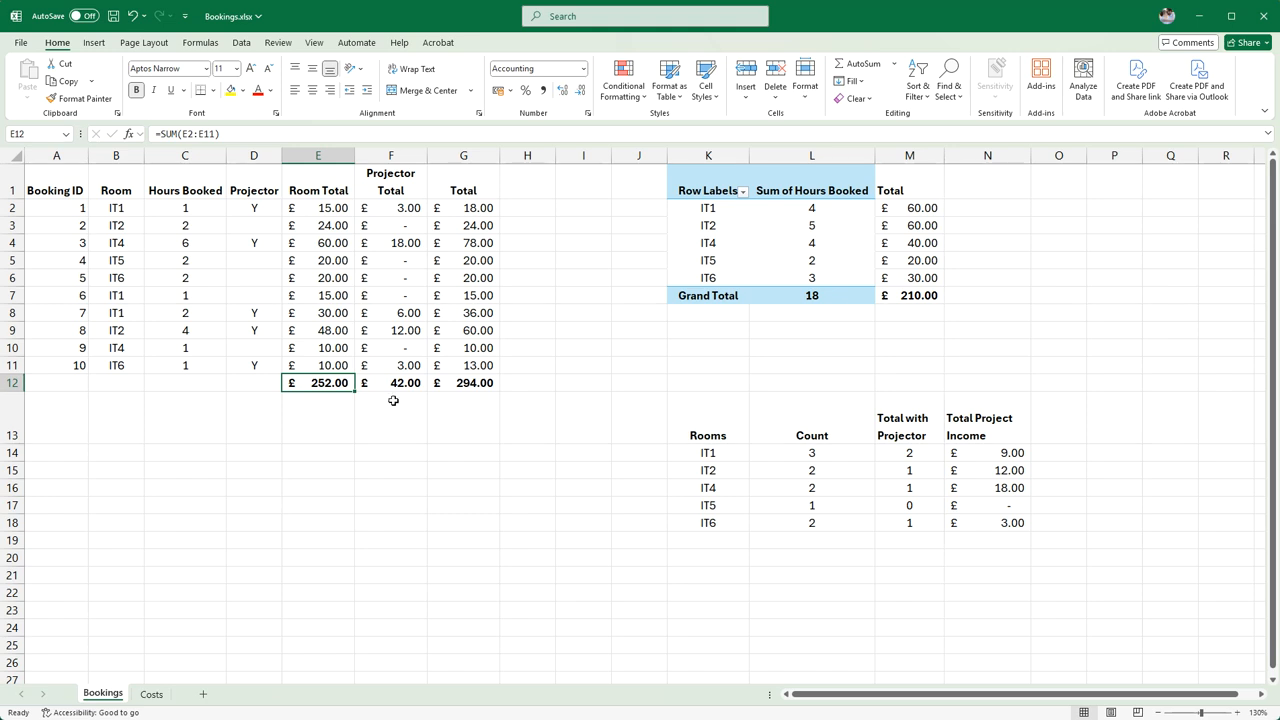
{"action": "left_click", "coordinate": [402, 383]}
{"action": "left_click", "coordinate": [928, 295]}
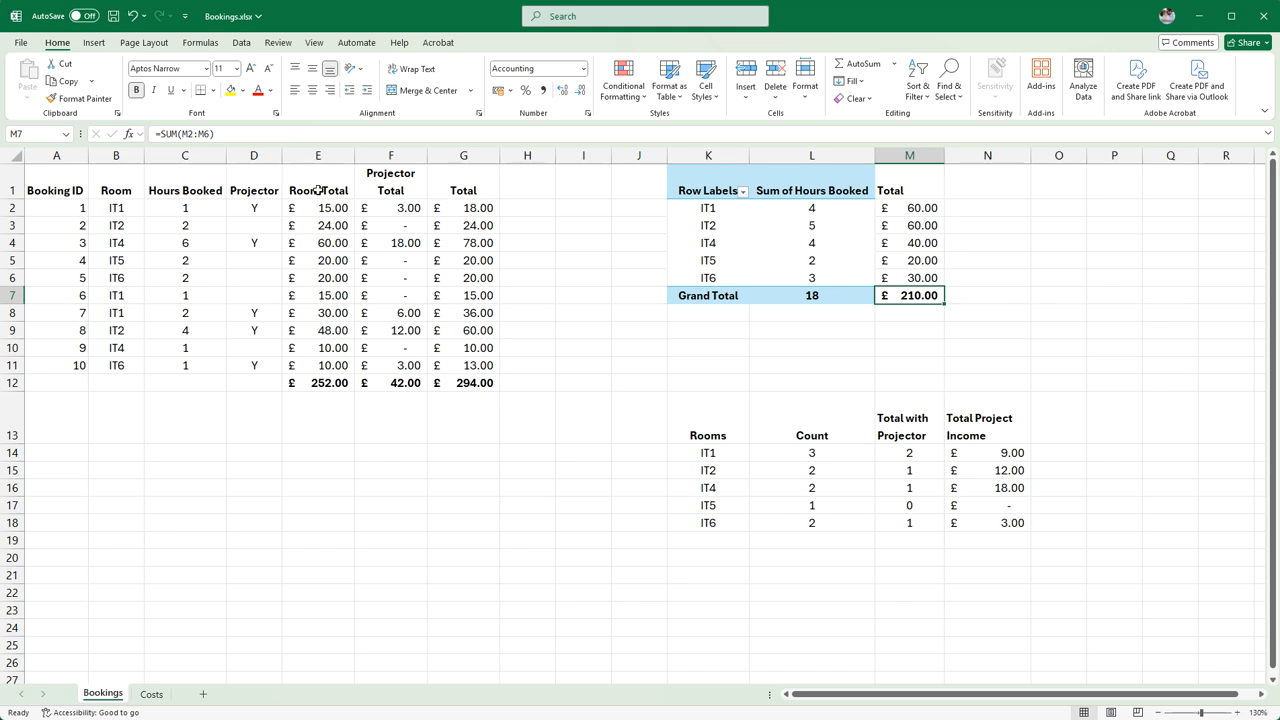
{"action": "left_click_drag", "start_coordinate": [318, 190], "coordinate": [466, 385]}
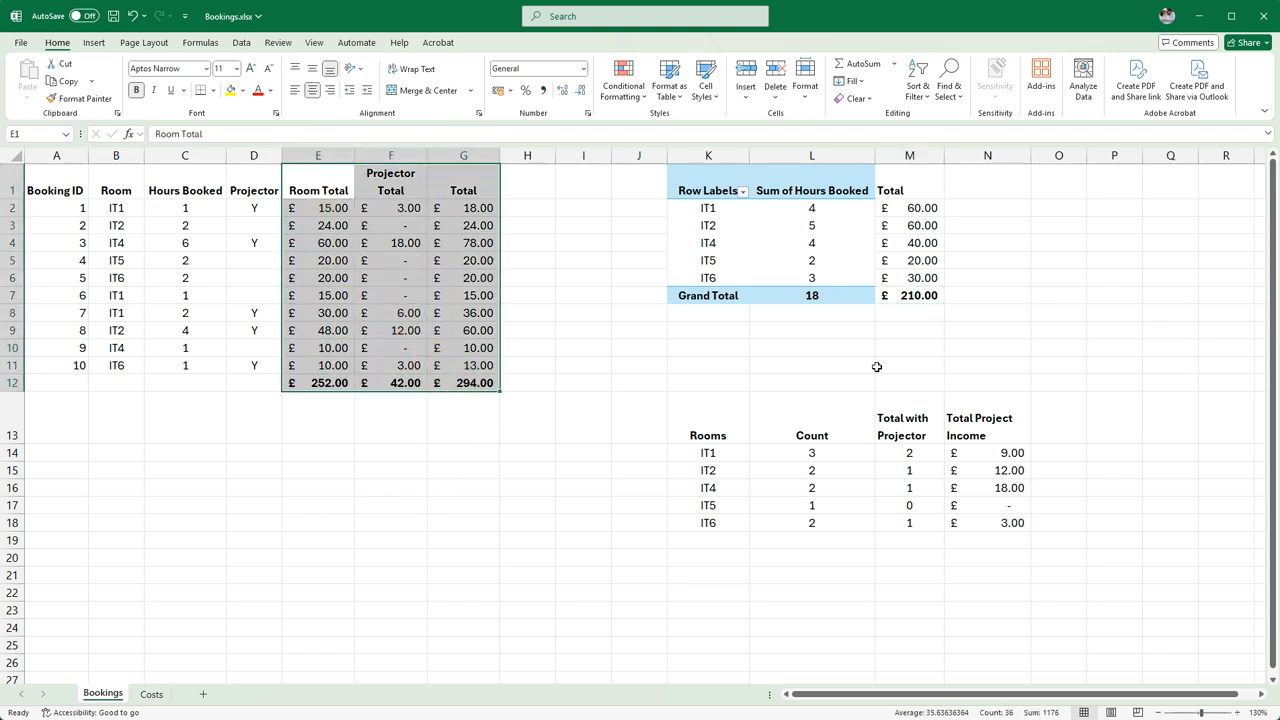
Examine the Total values in column M and the PivotTable in K1:L7, then close the PivotTable Fields pane.
{"action": "left_click", "coordinate": [914, 276]}
{"action": "left_click_drag", "start_coordinate": [914, 209], "coordinate": [908, 290]}
{"action": "left_click_drag", "start_coordinate": [677, 178], "coordinate": [783, 291]}
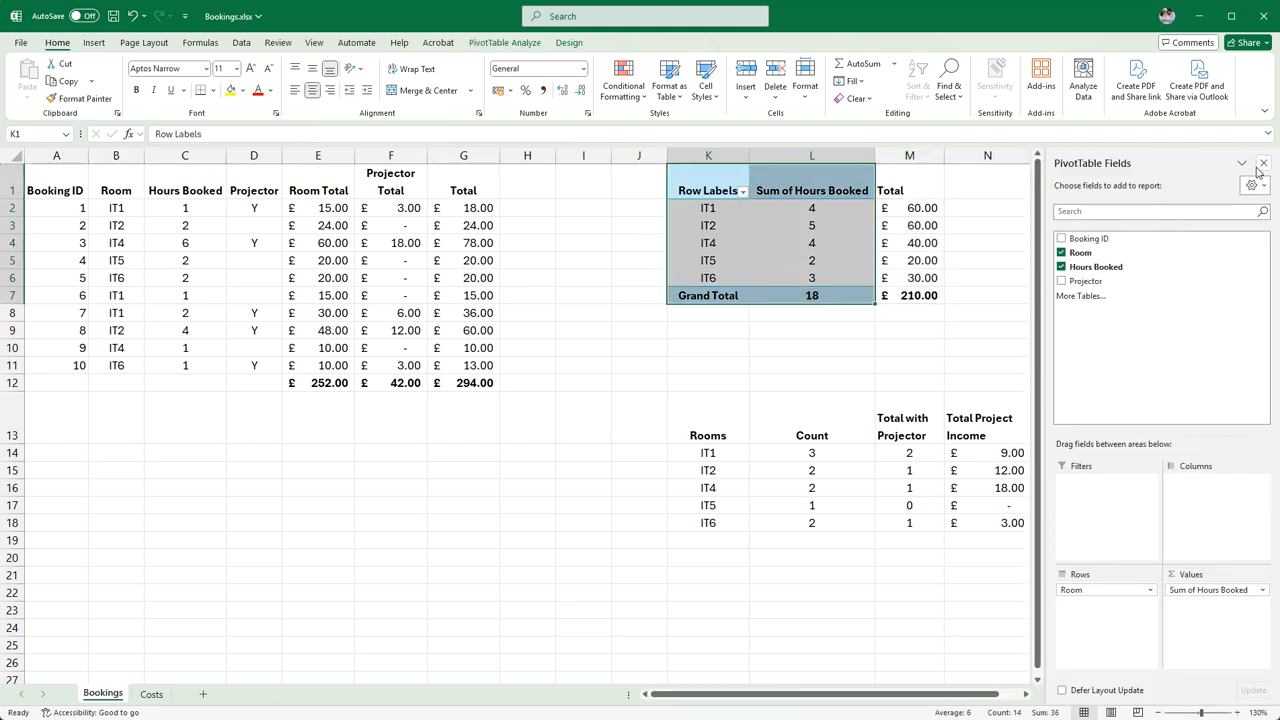
{"action": "left_click", "coordinate": [1263, 163]}
Inspect the VLOOKUP and GETPIVOTDATA formula in M2 and compare the room total in E12 with the sum in M7.
{"action": "left_click", "coordinate": [914, 208]}
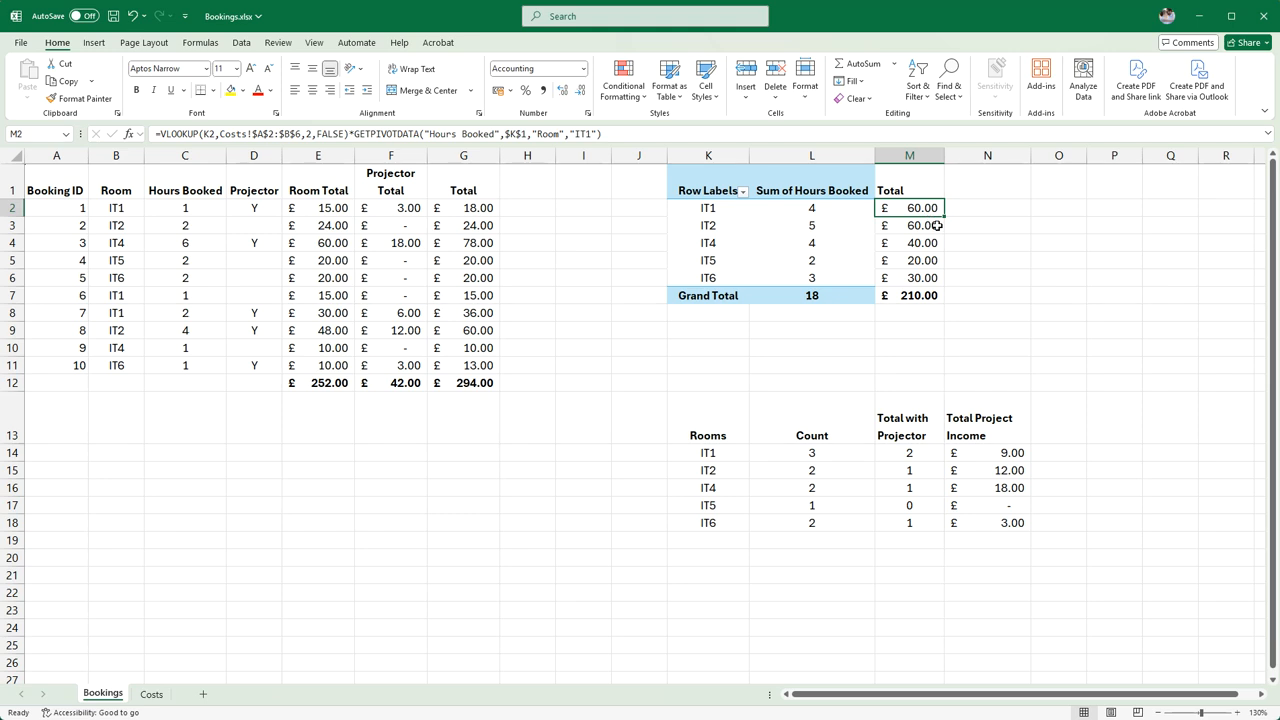
{"action": "left_click", "coordinate": [328, 133]}
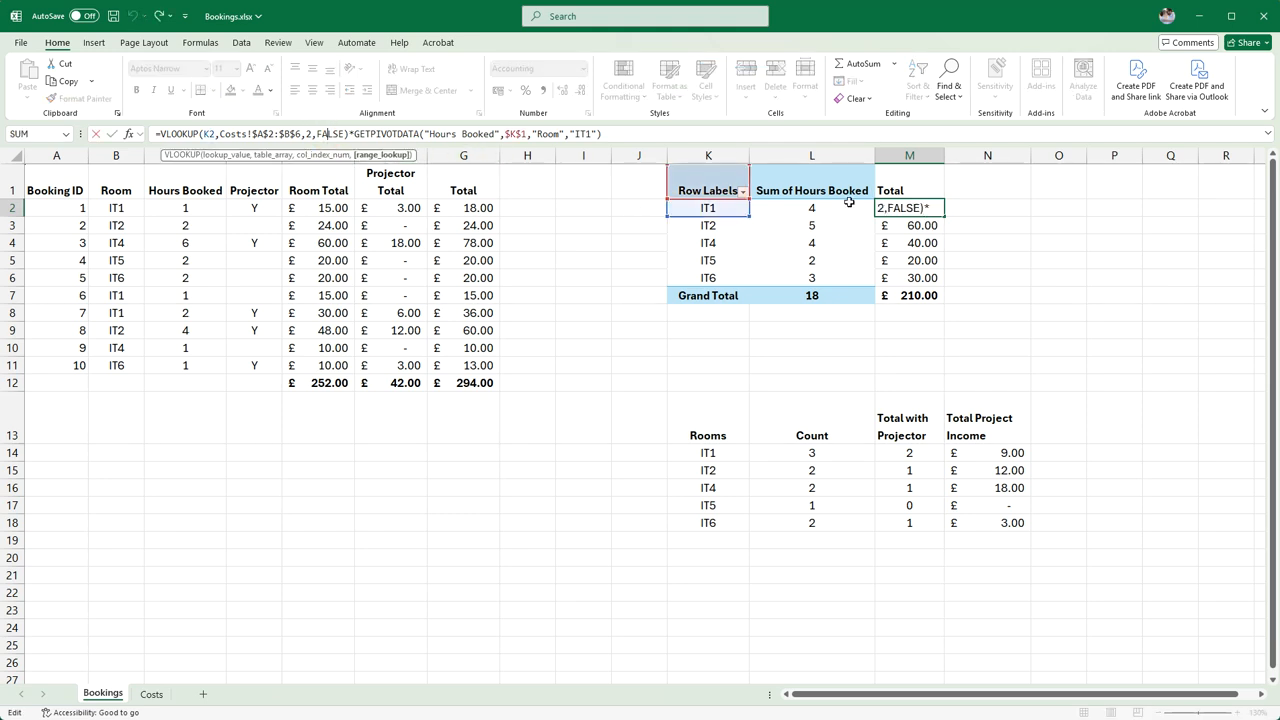
{"action": "key", "text": "Escape"}
{"action": "left_click", "coordinate": [839, 354]}
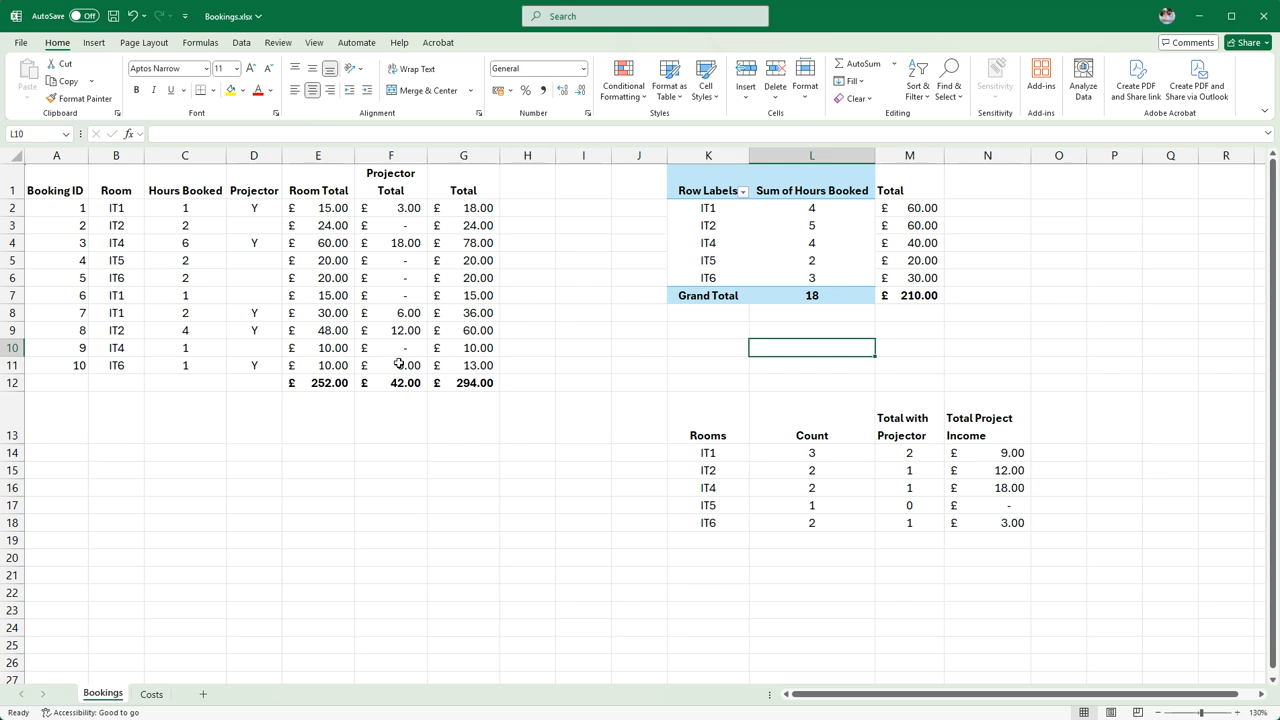
{"action": "left_click", "coordinate": [321, 380]}
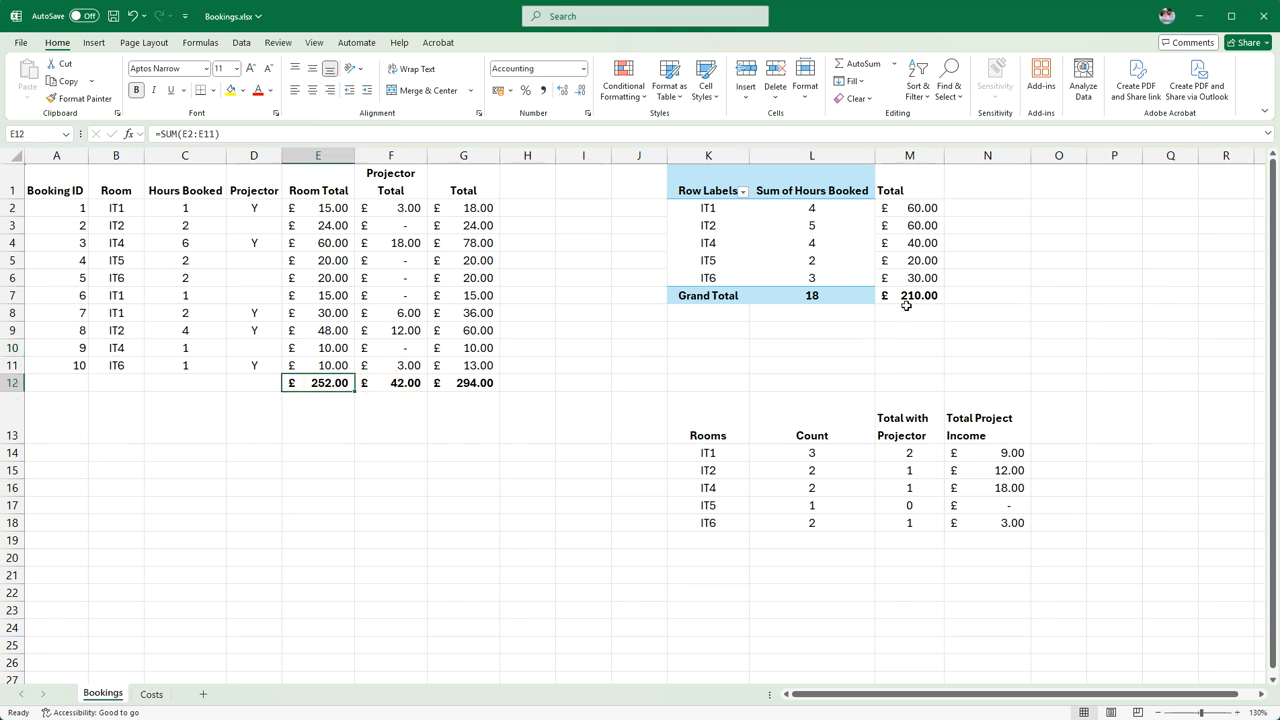
{"action": "left_click", "coordinate": [914, 295]}
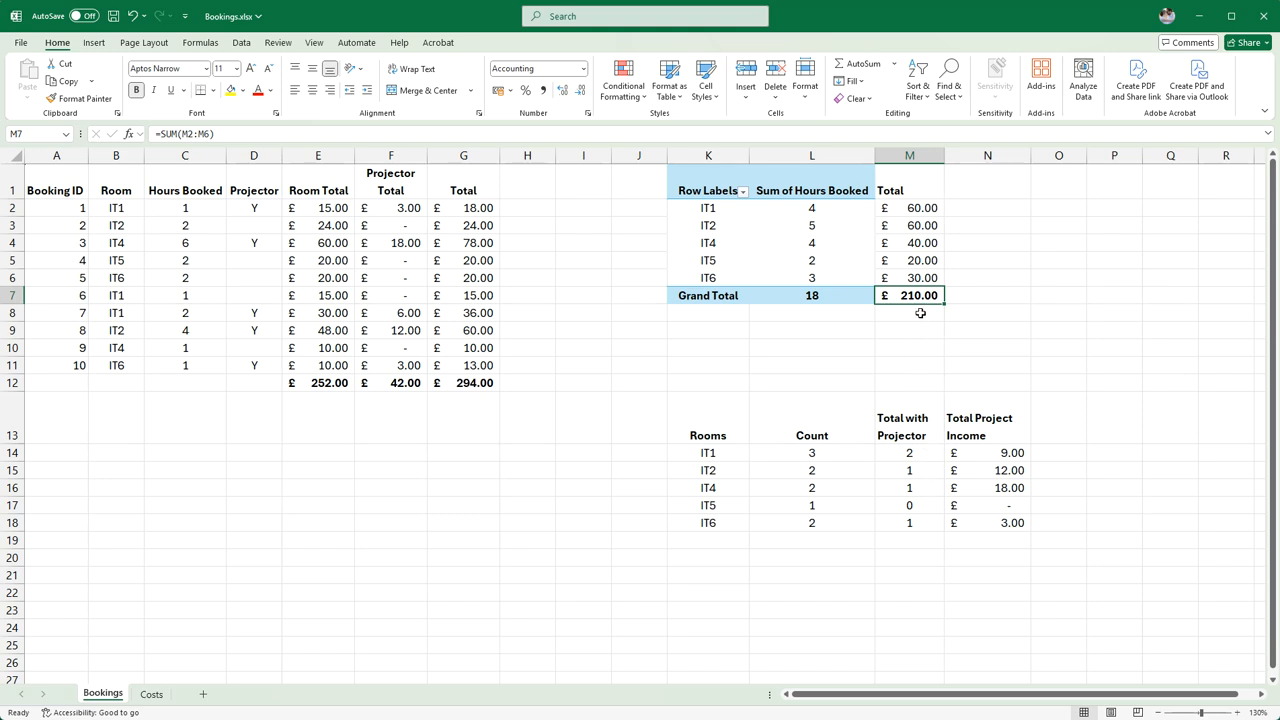
Check IT6's projector count and income in row 18 against the hours, projector flag and Projector Total of booking 10 in row 11.
{"action": "left_click", "coordinate": [1006, 527]}
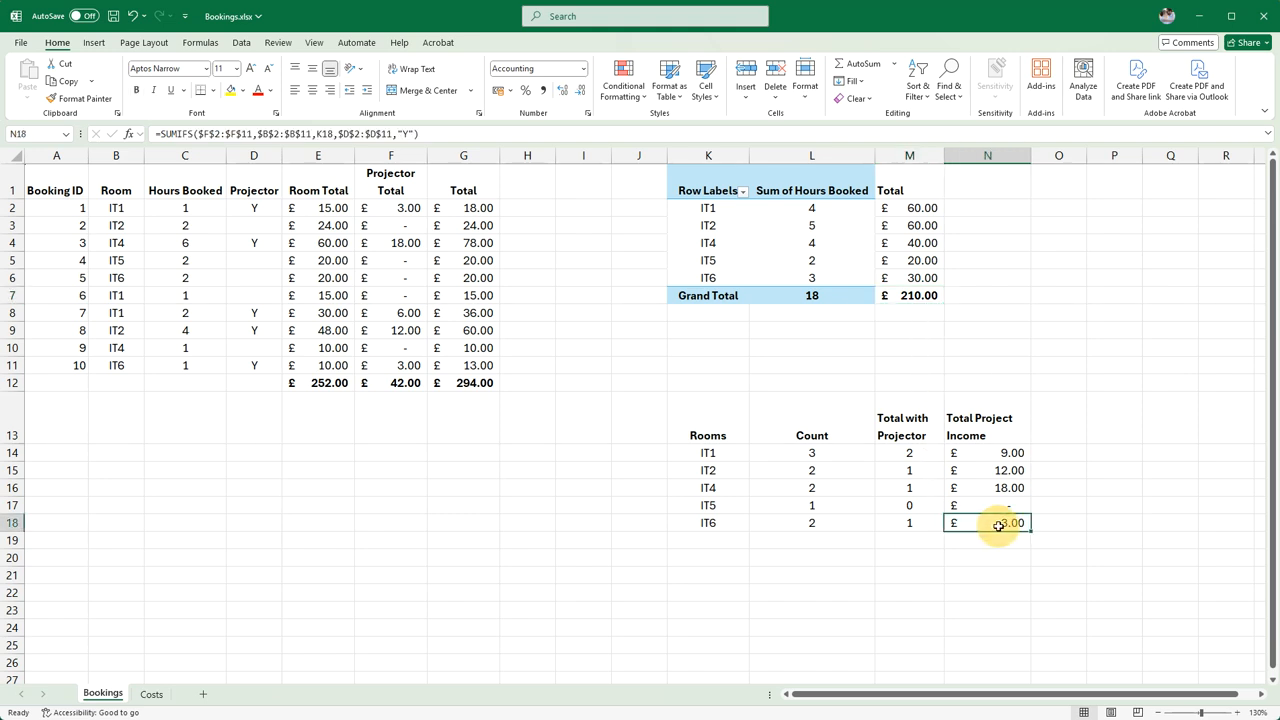
{"action": "left_click", "coordinate": [910, 526]}
{"action": "left_click_drag", "start_coordinate": [171, 366], "coordinate": [254, 364]}
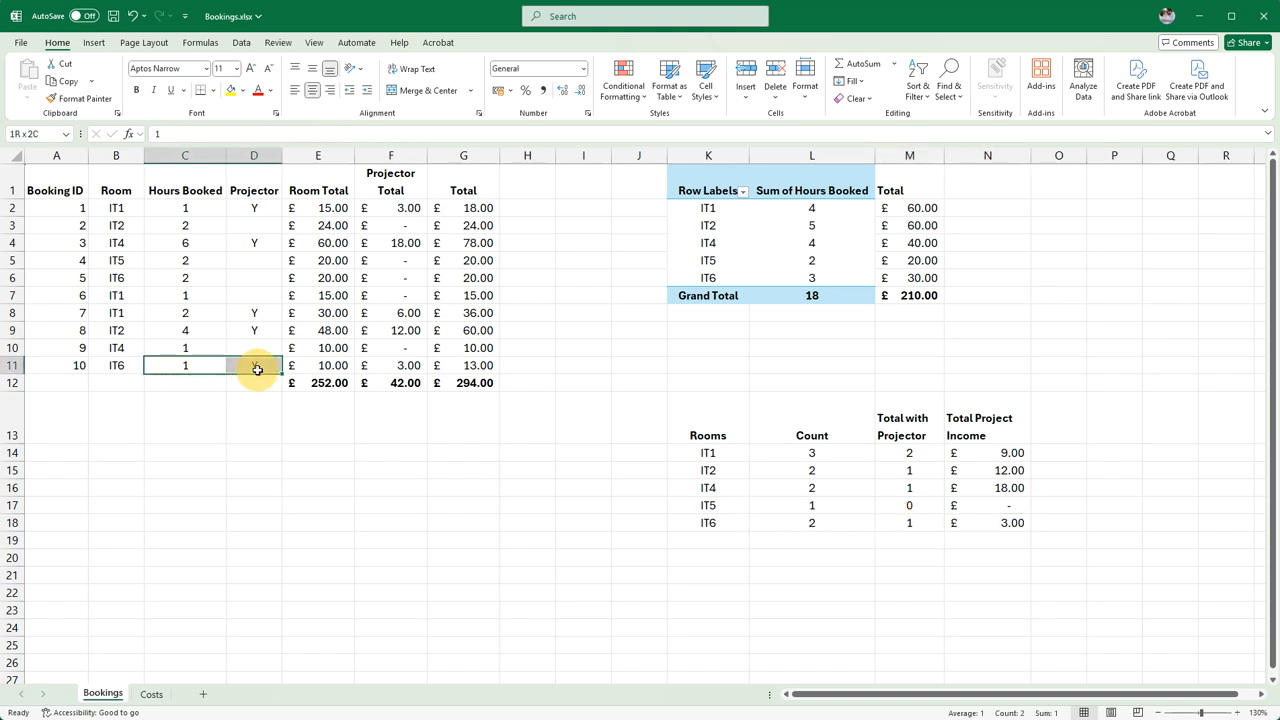
{"action": "left_click", "coordinate": [389, 366]}
{"action": "left_click", "coordinate": [926, 541]}
{"action": "left_click", "coordinate": [986, 557]}
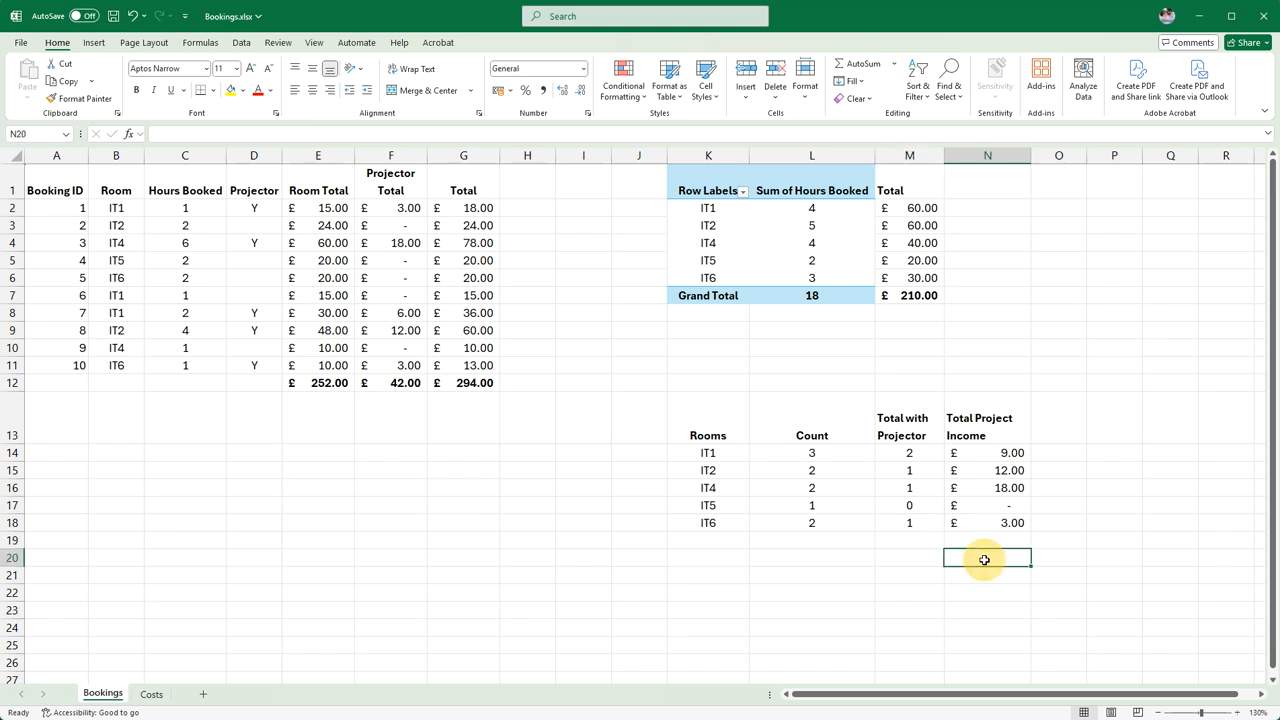
Review the Rooms summary in K13:N18 and N14's SUMIFS formula, examining the sum range, both criteria ranges and their criteria without changing it.
{"action": "left_click_drag", "start_coordinate": [711, 435], "coordinate": [1006, 522]}
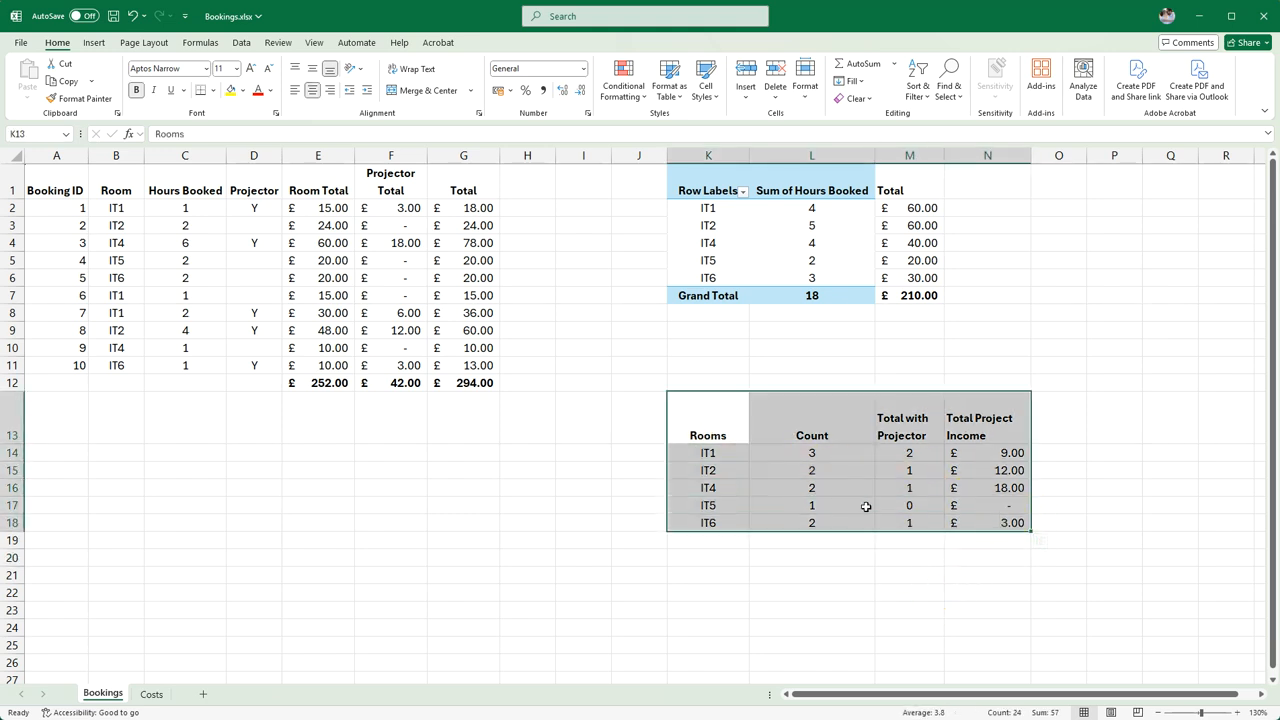
{"action": "left_click", "coordinate": [992, 453]}
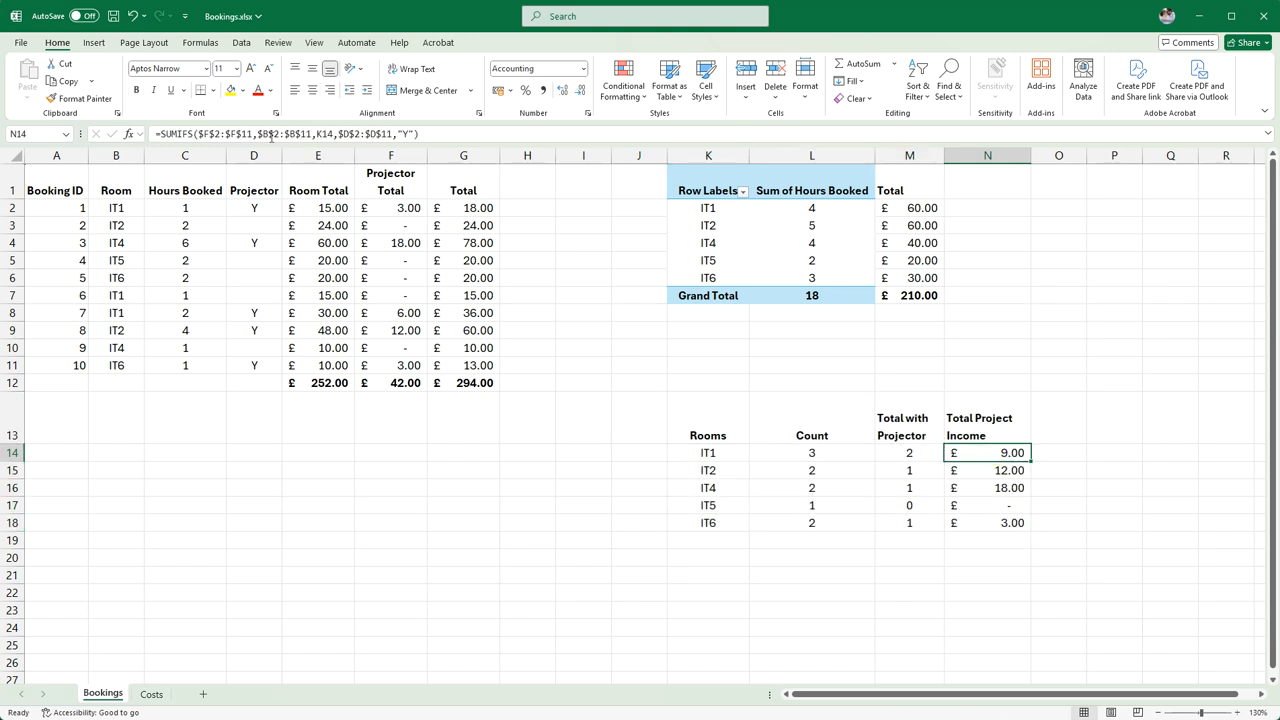
{"action": "left_click", "coordinate": [427, 131]}
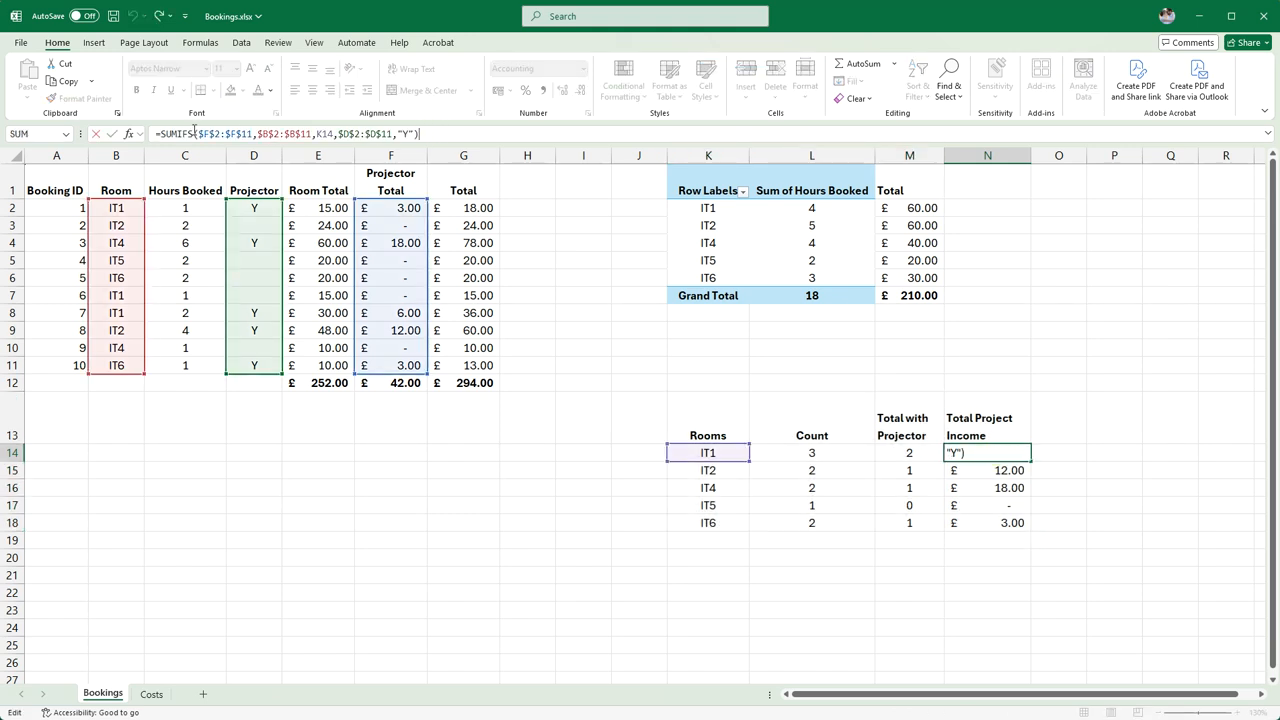
{"action": "left_click_drag", "start_coordinate": [199, 133], "coordinate": [252, 133]}
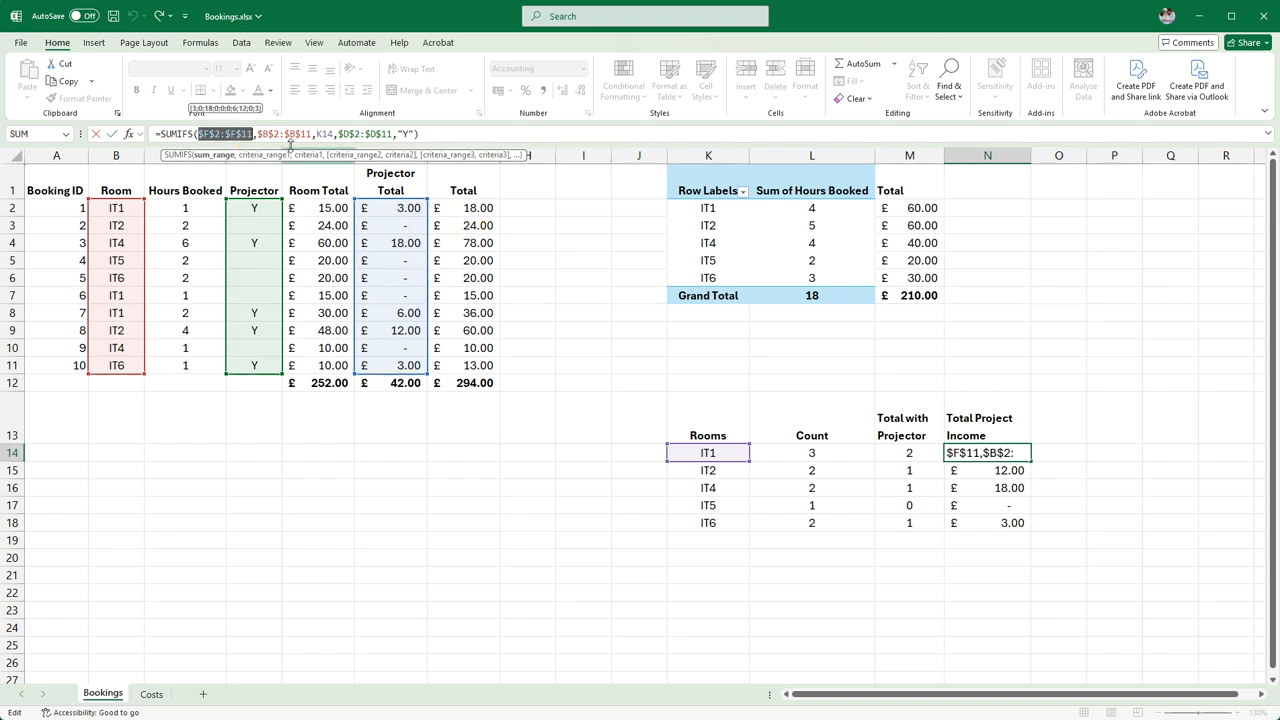
{"action": "left_click_drag", "start_coordinate": [258, 133], "coordinate": [310, 134]}
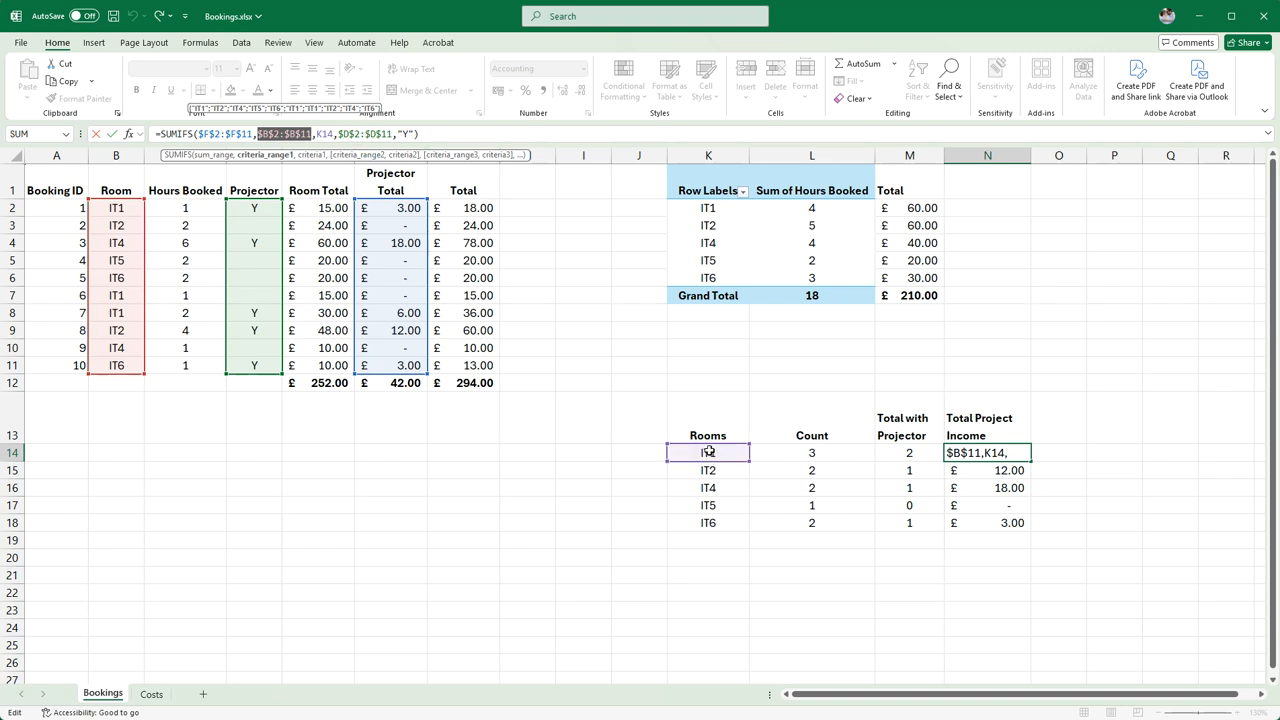
{"action": "left_click_drag", "start_coordinate": [338, 133], "coordinate": [392, 133]}
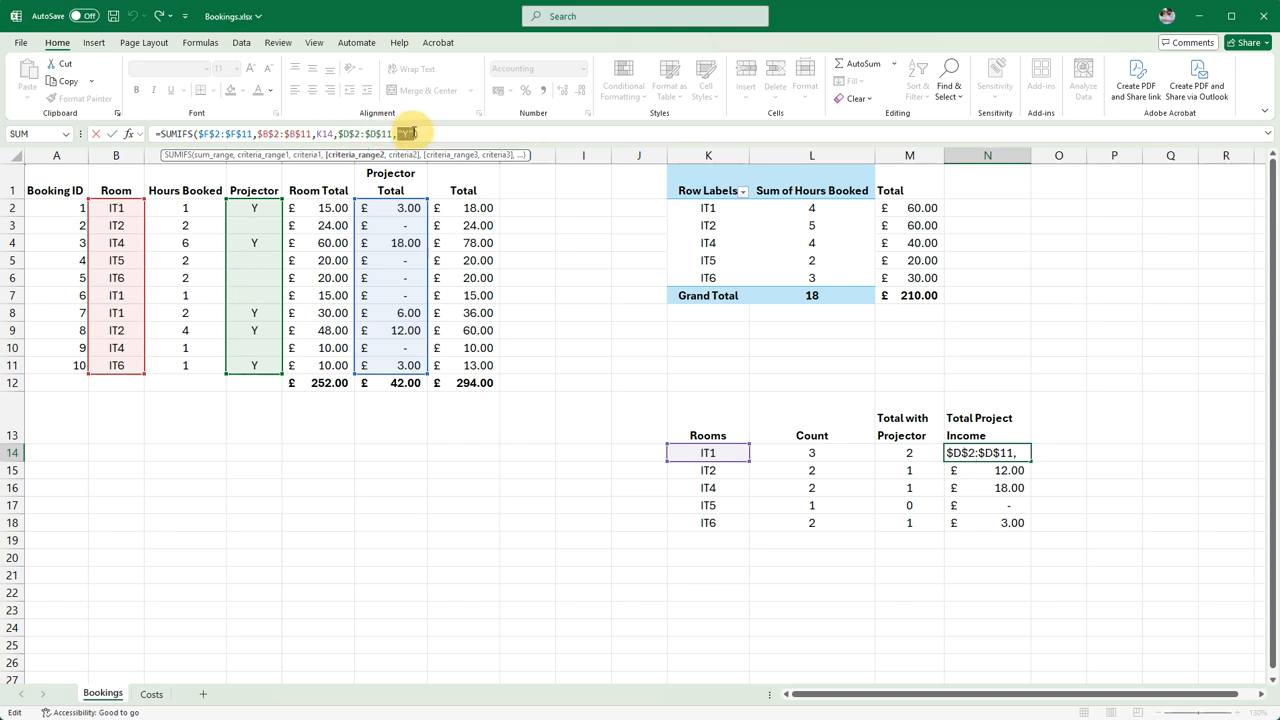
{"action": "left_click_drag", "start_coordinate": [398, 133], "coordinate": [415, 133]}
{"action": "left_click_drag", "start_coordinate": [258, 133], "coordinate": [412, 133]}
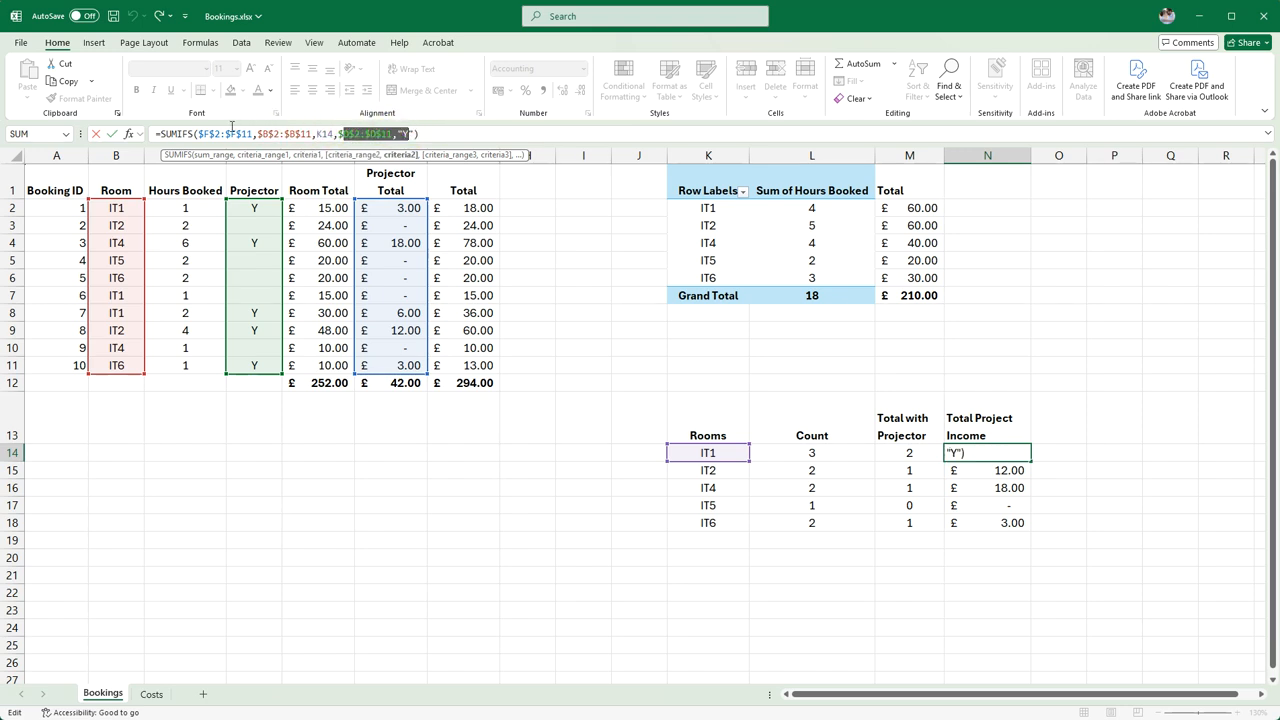
{"action": "left_click", "coordinate": [222, 131]}
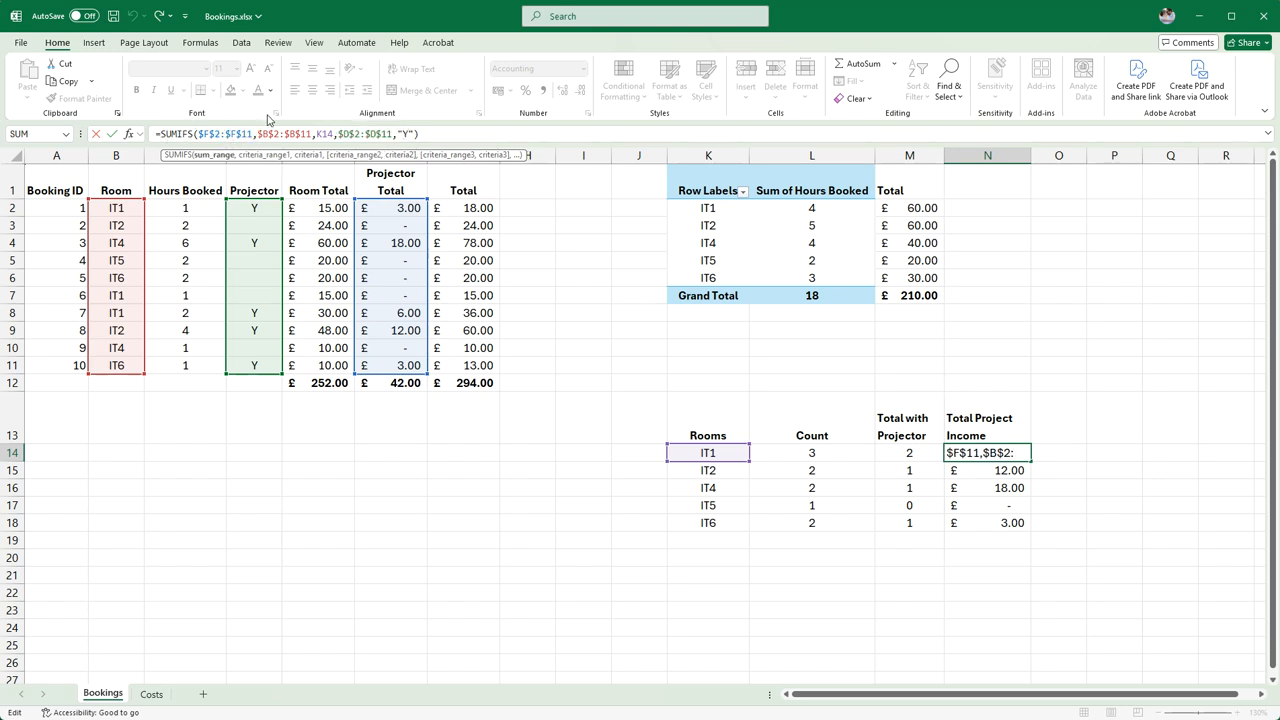
{"action": "left_click_drag", "start_coordinate": [258, 133], "coordinate": [314, 133]}
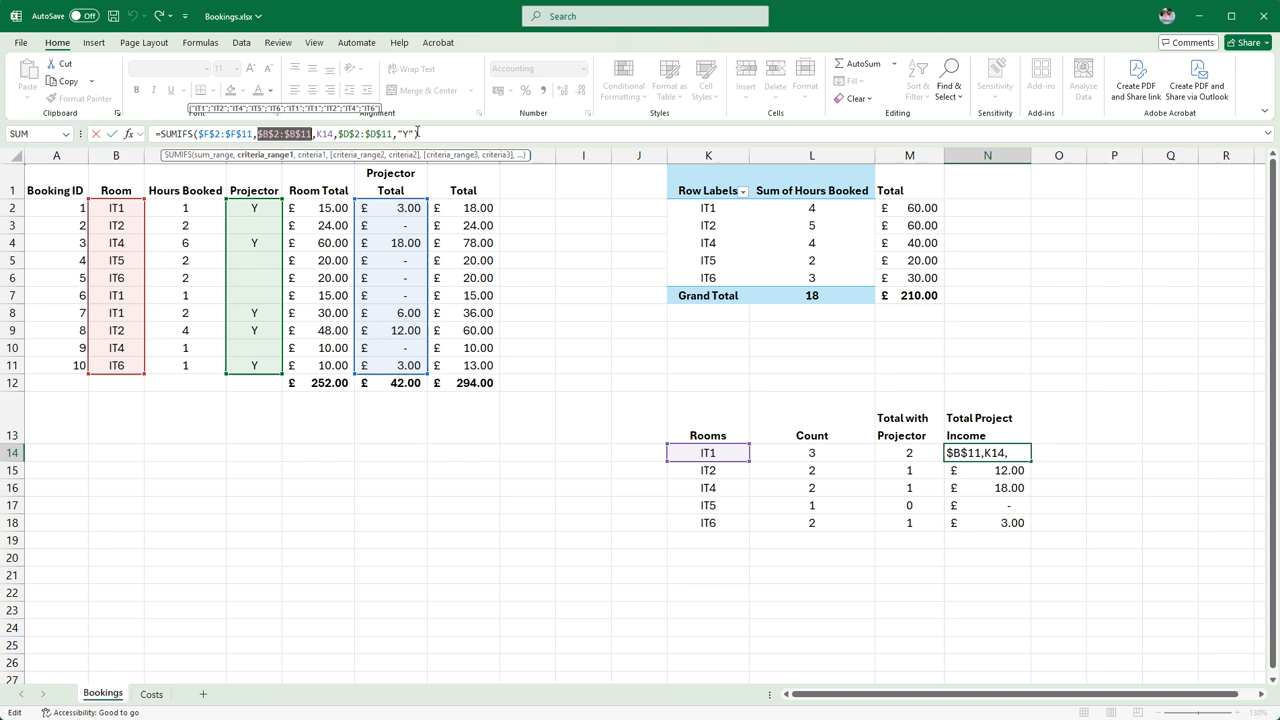
{"action": "key", "text": "Return"}
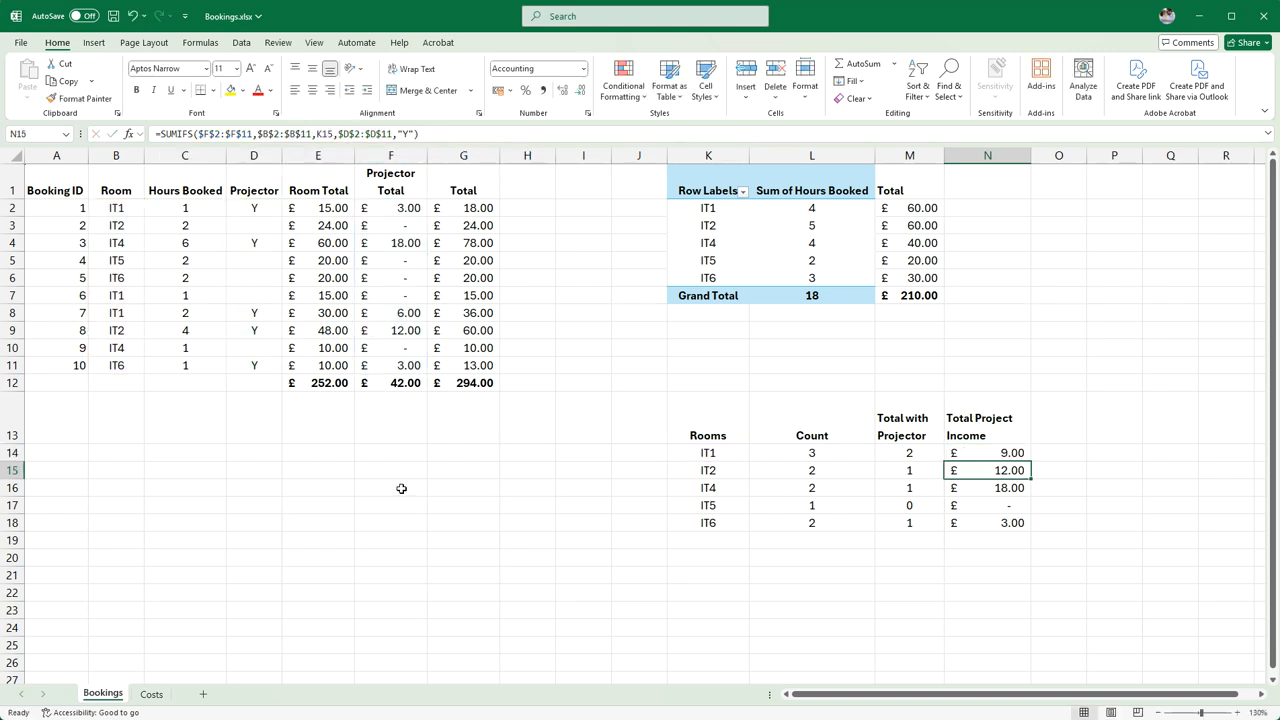